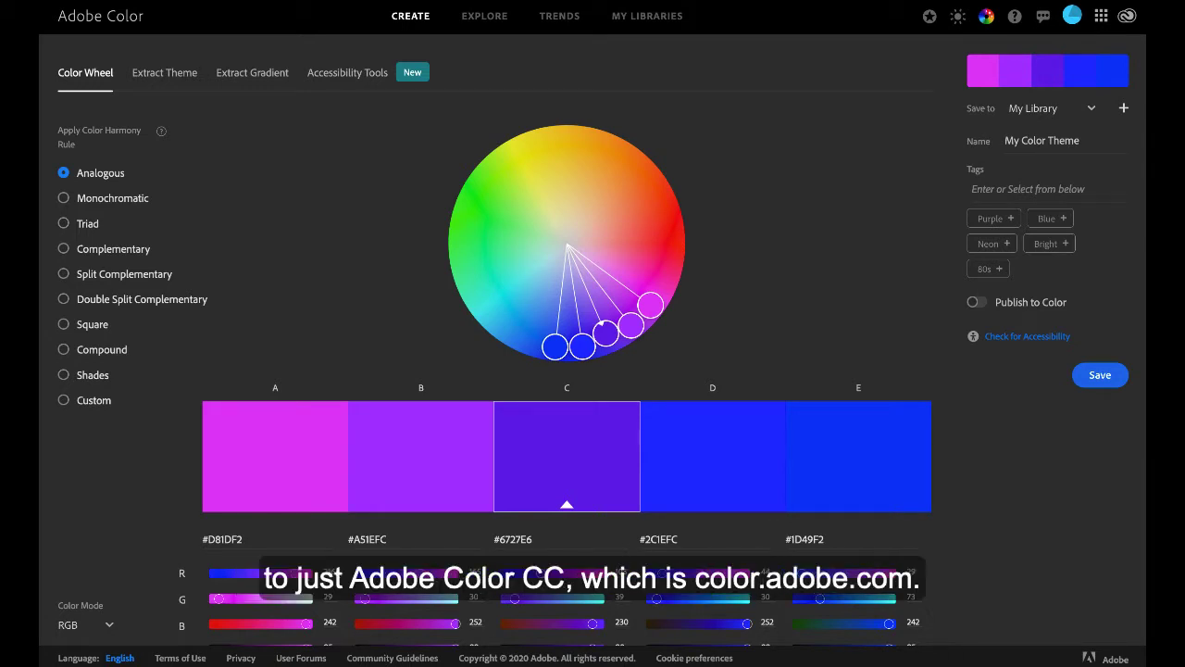
Step: Check the signed-in Adobe account and create a new library named "class example" for saving color themes
{"action": "left_click", "coordinate": [1070, 18]}
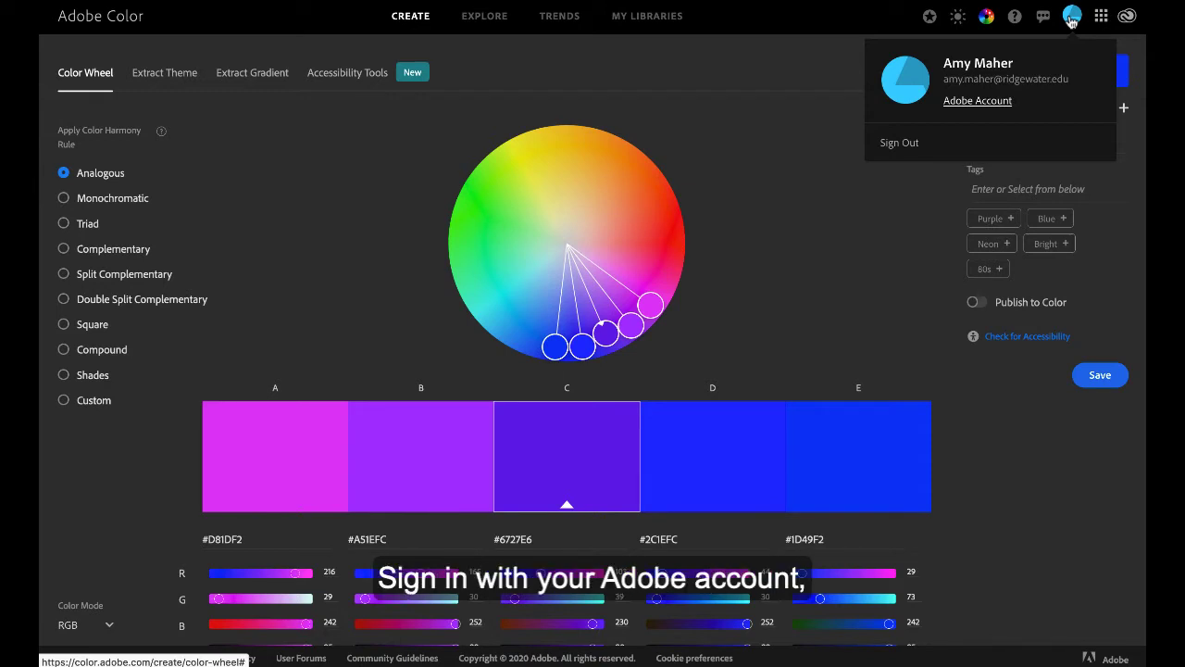
{"action": "left_click", "coordinate": [824, 65]}
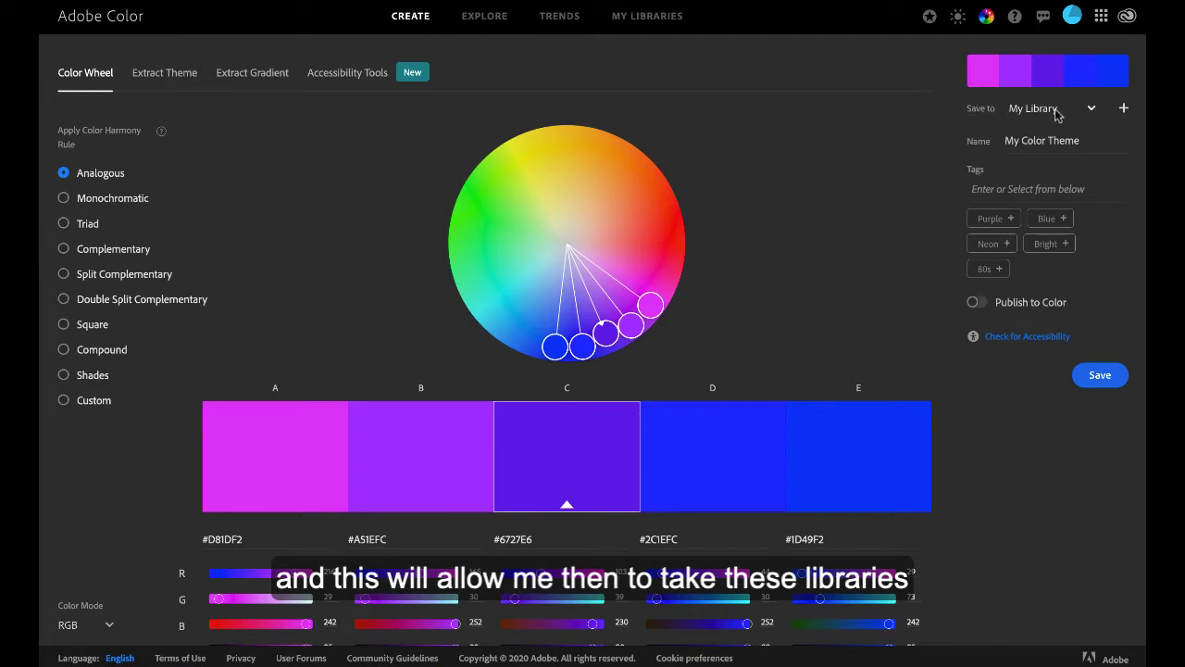
{"action": "left_click", "coordinate": [1092, 108]}
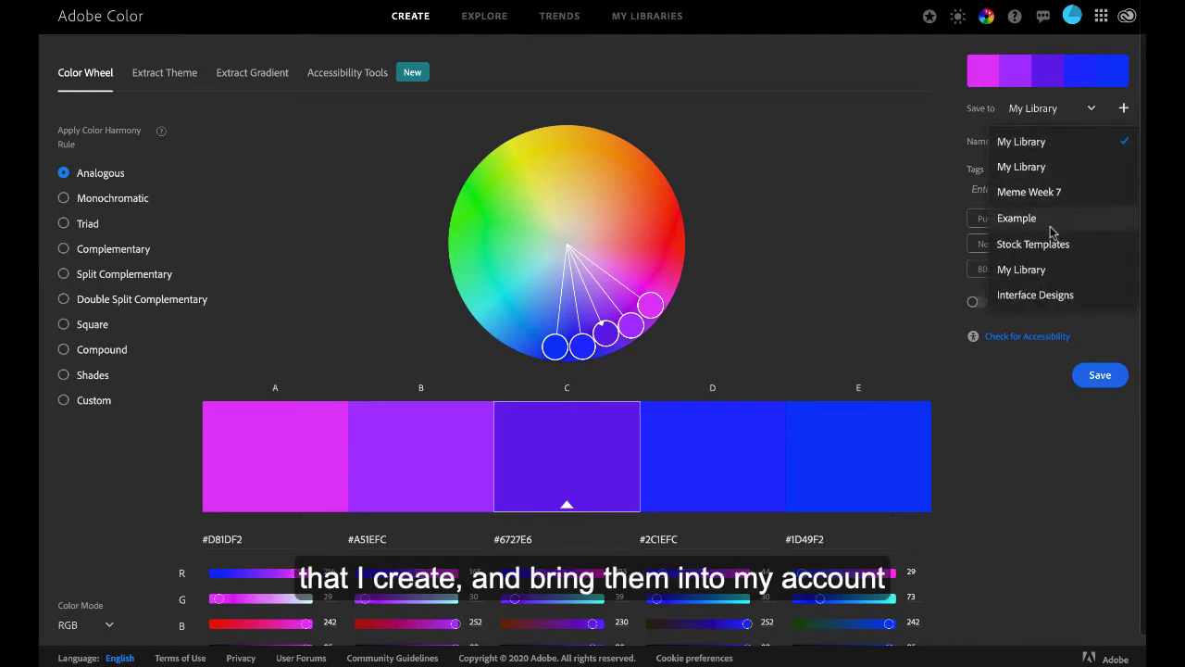
{"action": "left_click", "coordinate": [1125, 110]}
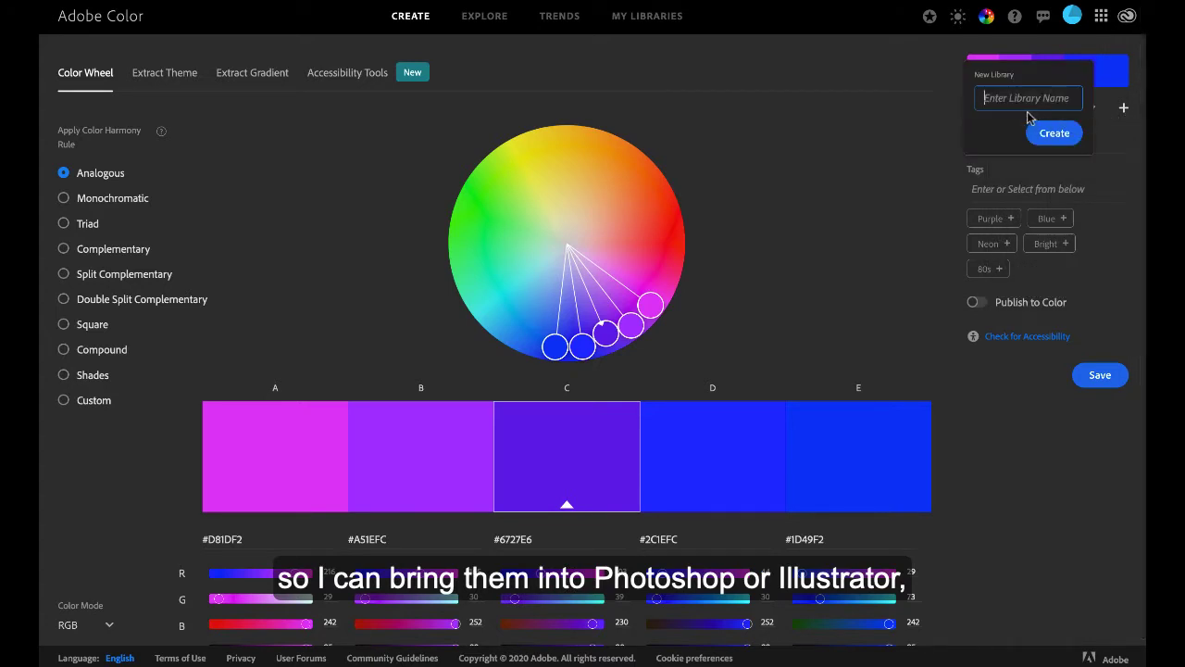
{"action": "type", "text": "class e"}
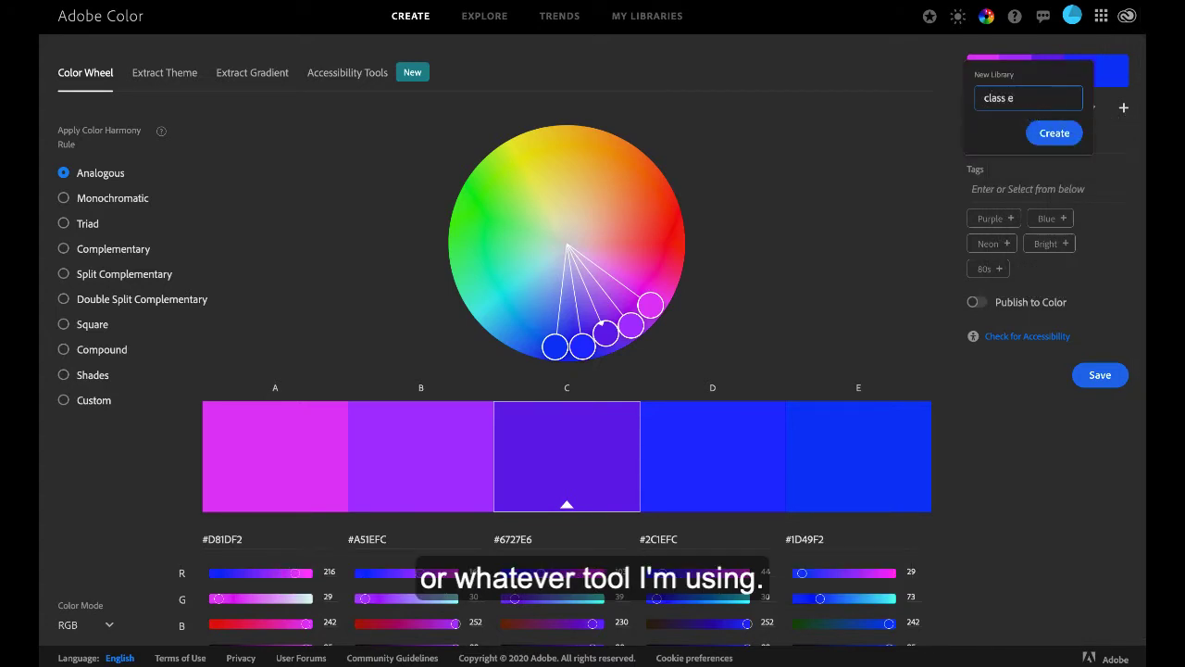
{"action": "type", "text": "xample"}
{"action": "key", "text": "Return"}
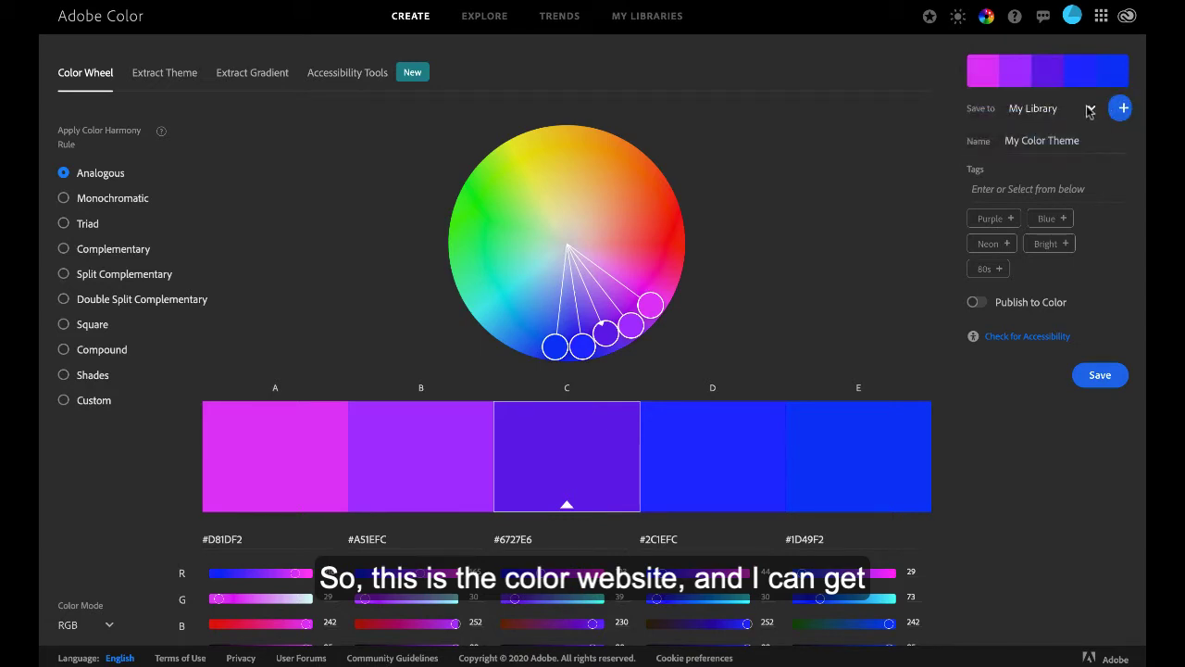
Step: Open the themes shared by other people and filter them to the most popular color themes
{"action": "left_click", "coordinate": [487, 19]}
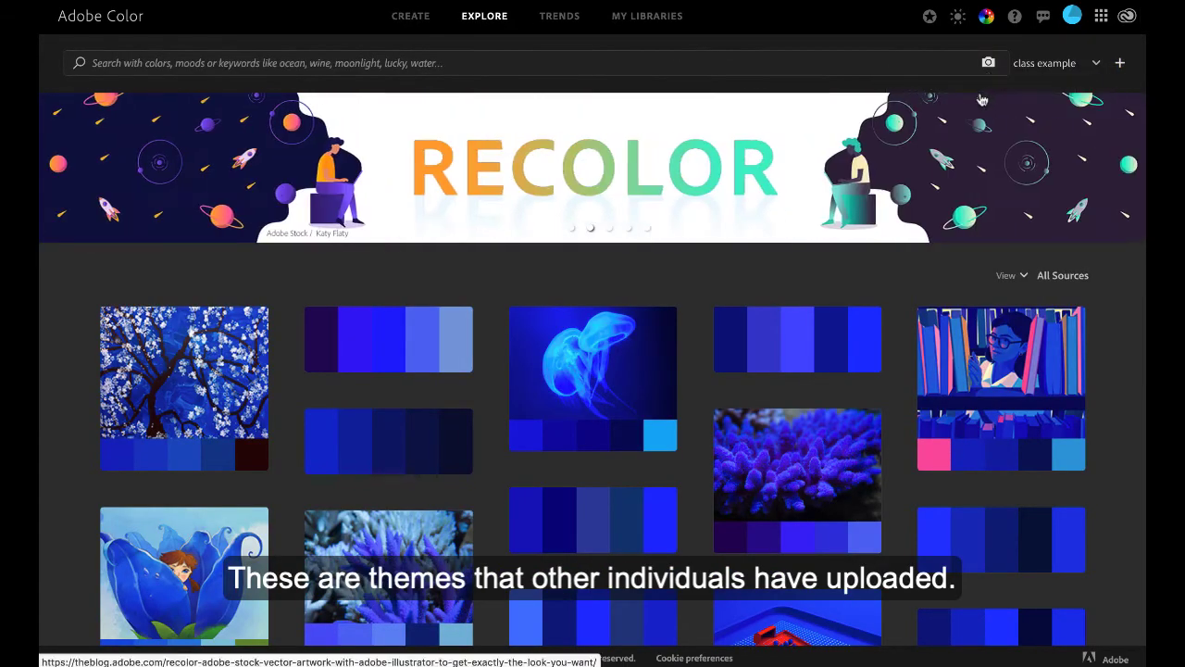
{"action": "left_click", "coordinate": [1026, 278]}
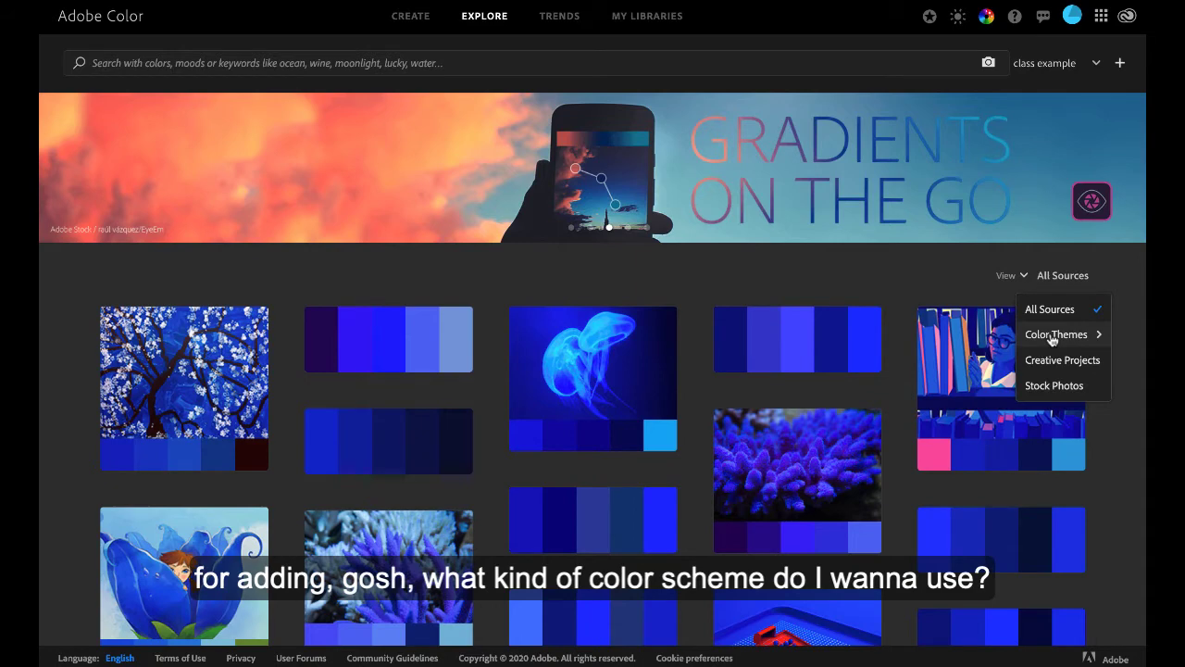
{"action": "mouse_move", "coordinate": [1100, 339]}
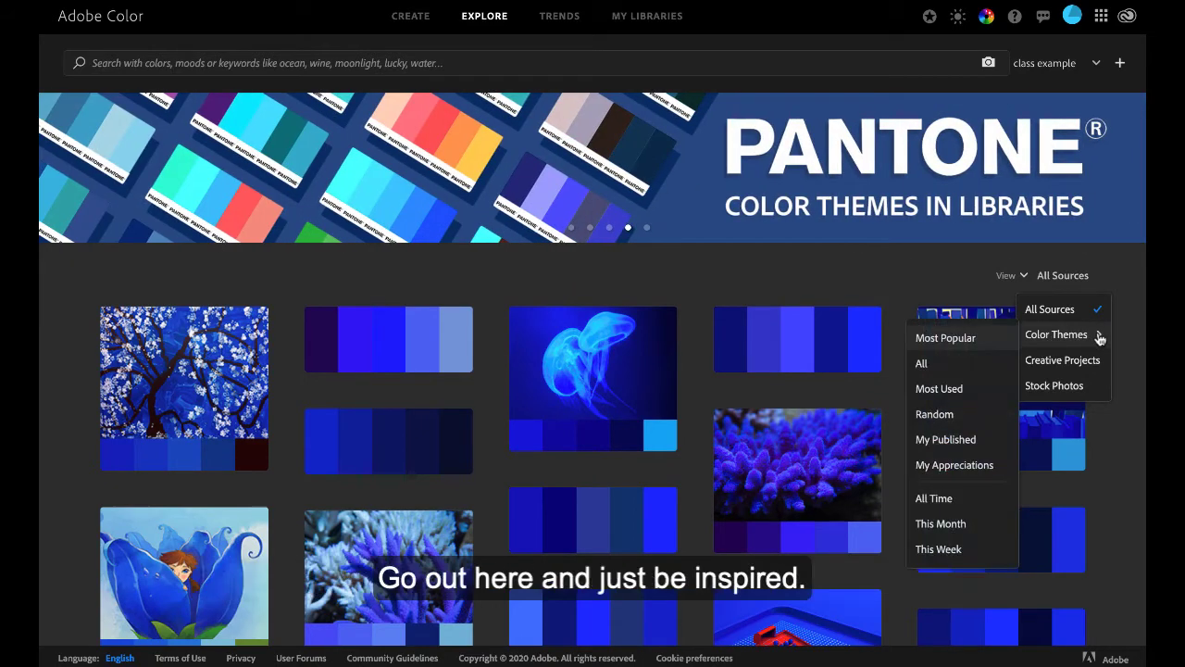
{"action": "left_click", "coordinate": [946, 339]}
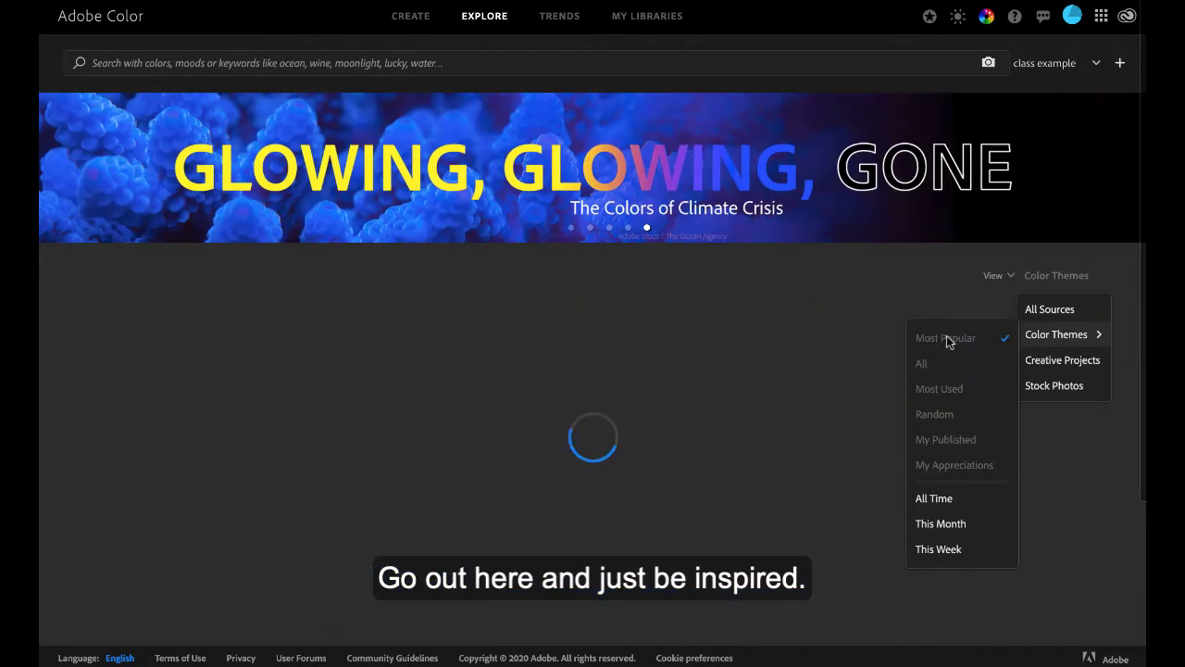
Step: Add the peach, coral, orange-red and teal theme to the class example library
{"action": "scroll", "coordinate": [785, 342], "scroll_direction": "down", "scroll_amount": 2}
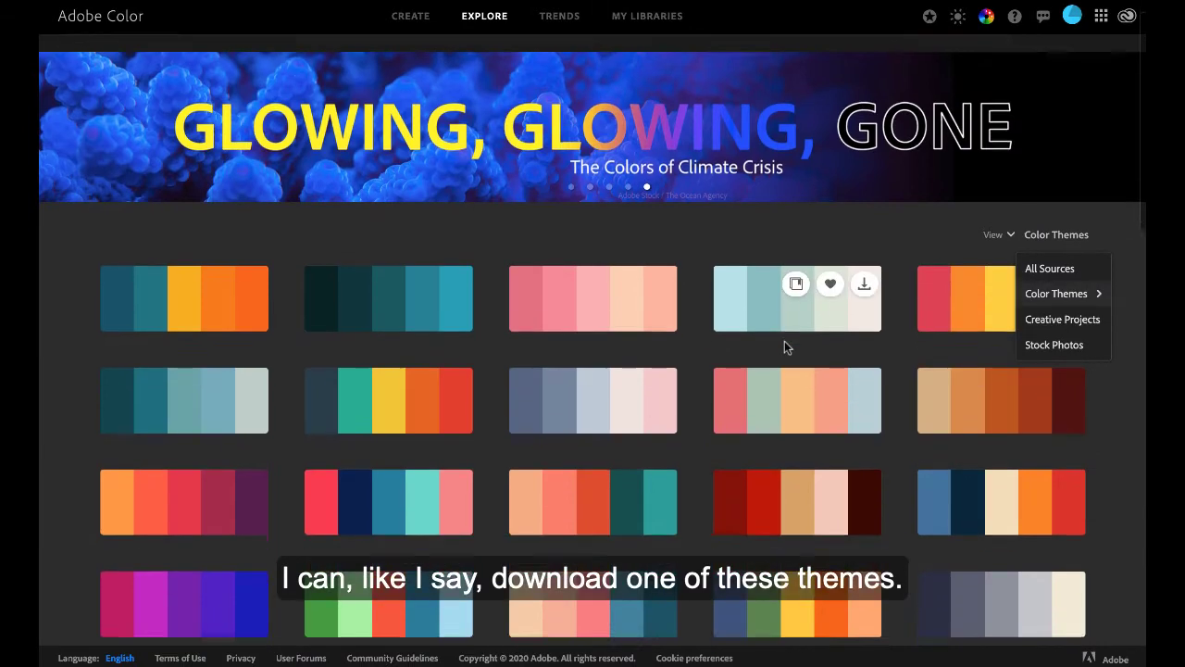
{"action": "scroll", "coordinate": [786, 349], "scroll_direction": "down", "scroll_amount": 1}
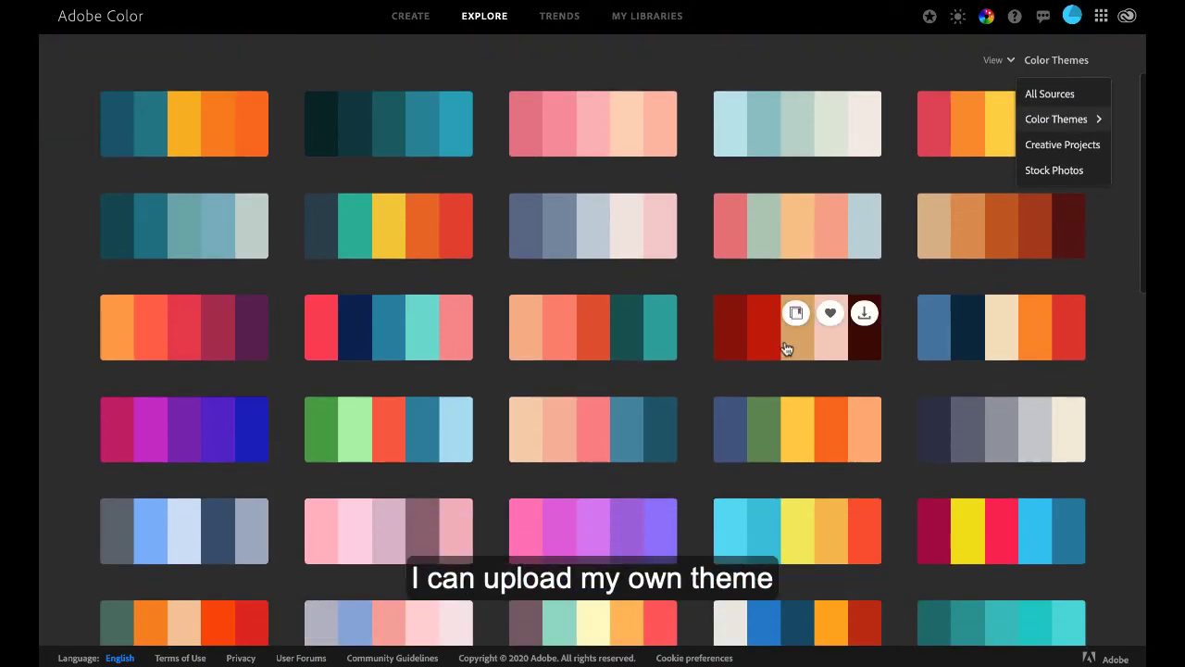
{"action": "scroll", "coordinate": [786, 348], "scroll_direction": "down", "scroll_amount": 1}
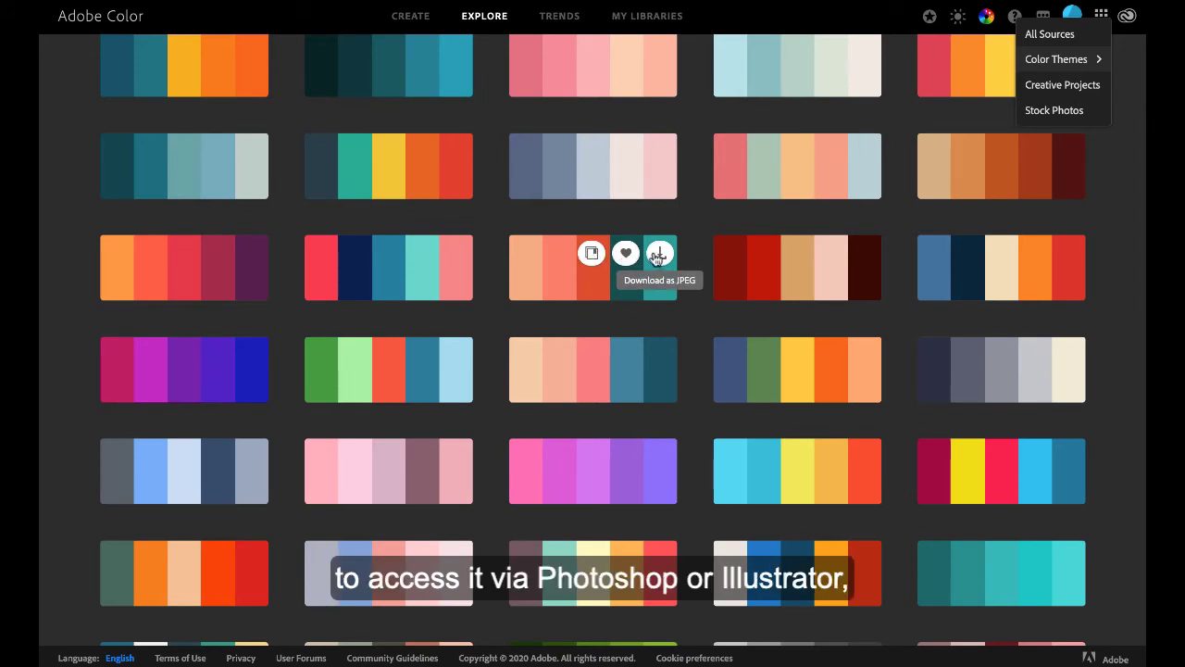
{"action": "left_click", "coordinate": [593, 256]}
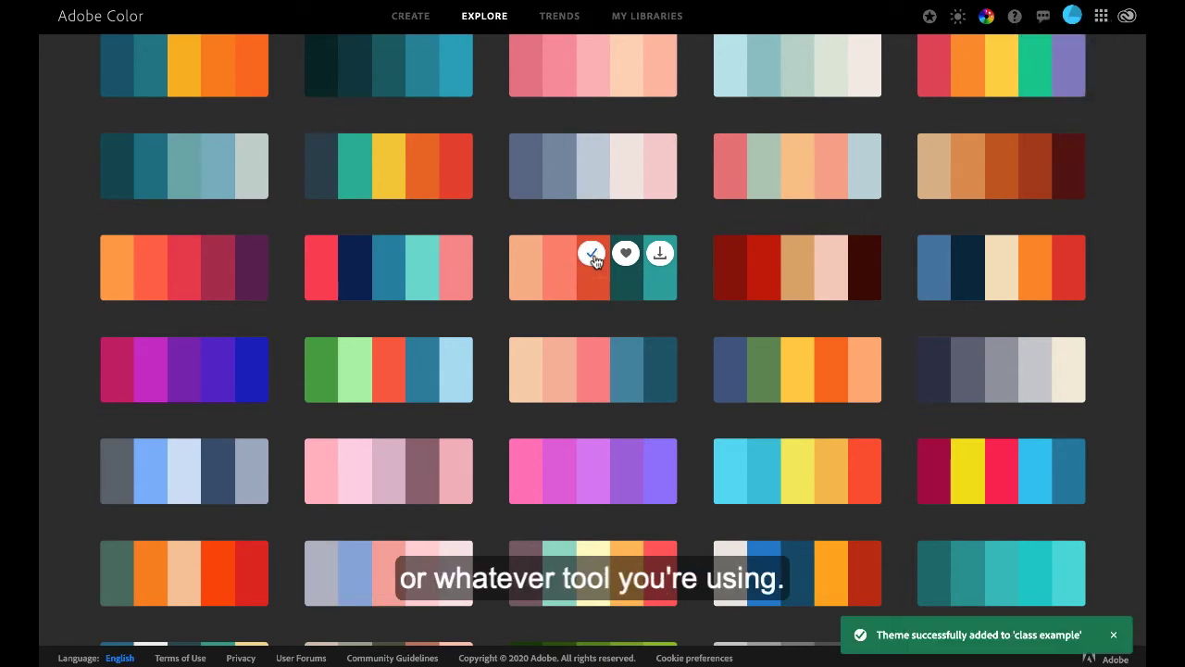
Step: Return to the color wheel, rotate the analogous harmony to the green-to-orange range and narrow its spread slightly
{"action": "left_click", "coordinate": [421, 16]}
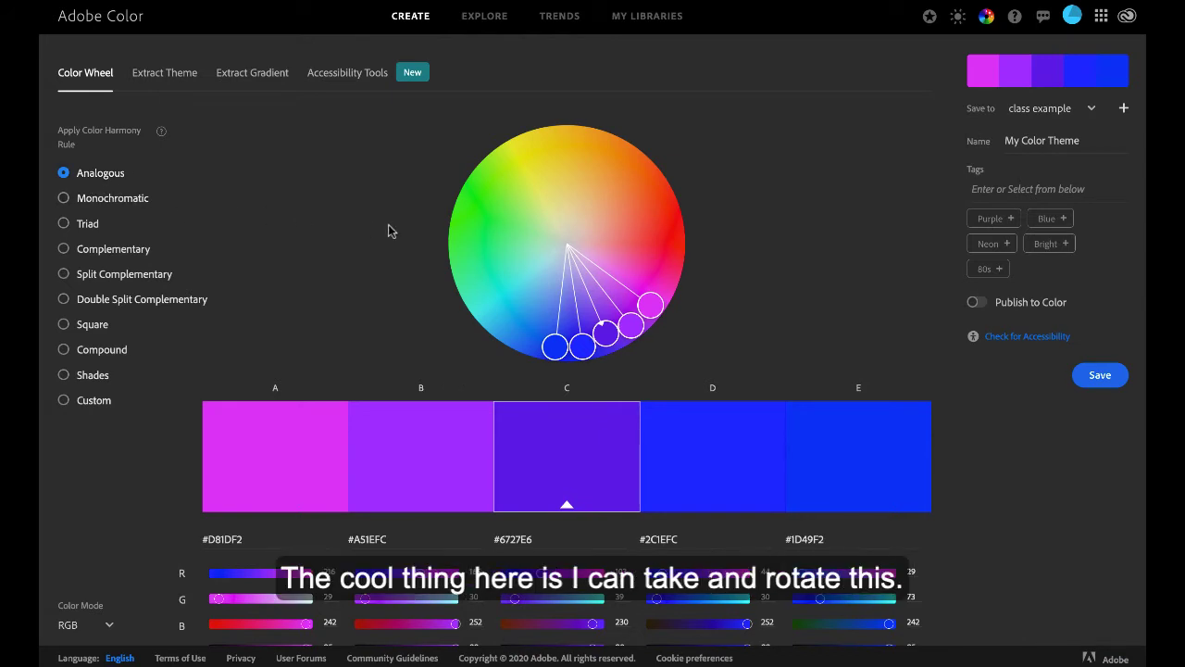
{"action": "left_click_drag", "start_coordinate": [619, 328], "coordinate": [524, 153]}
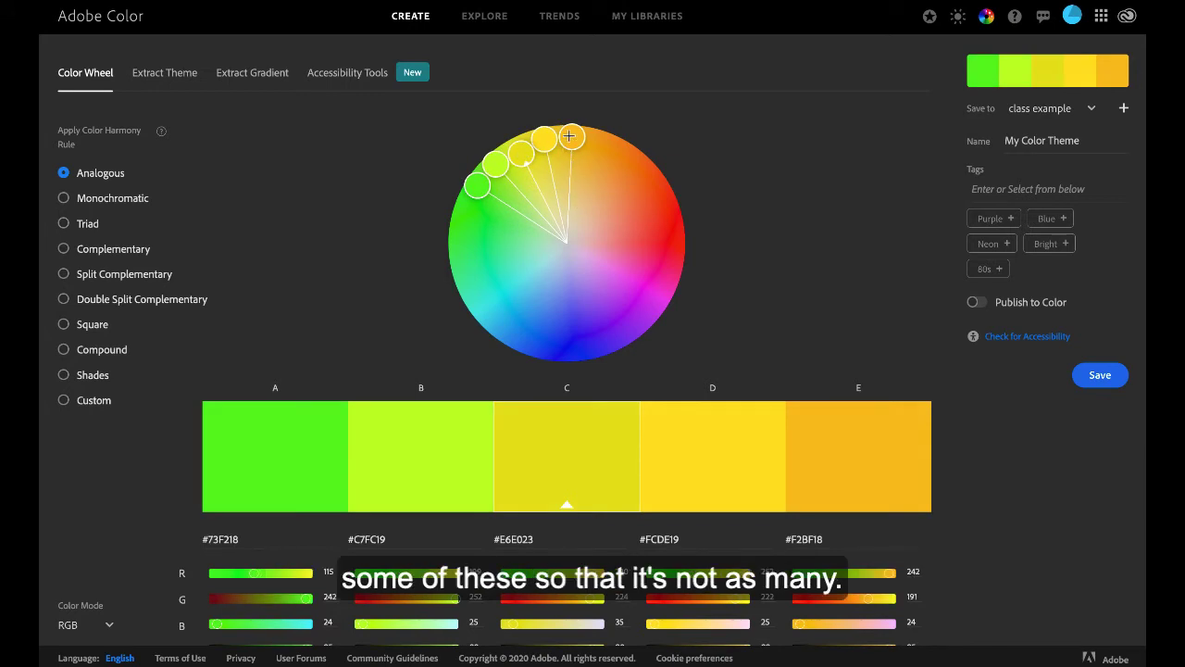
{"action": "left_click_drag", "start_coordinate": [574, 136], "coordinate": [574, 136]}
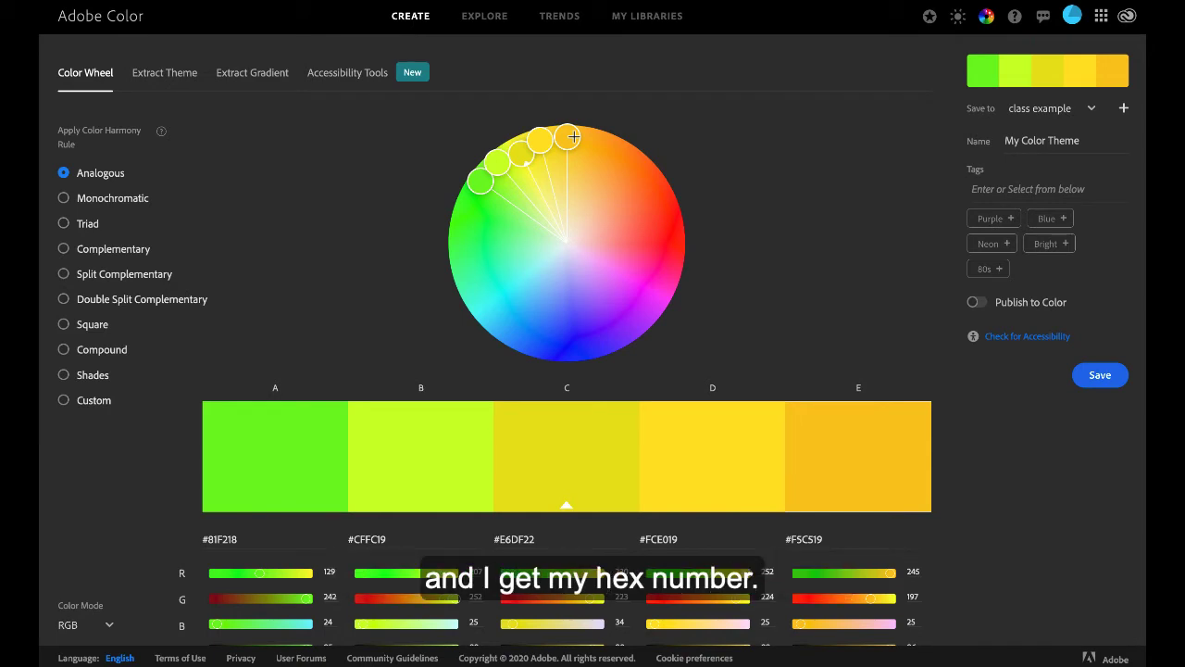
Step: Try each harmony rule in order on the yellow base color, from Monochromatic through Triad, the complementary rules, Square and Compound to Shades
{"action": "scroll", "coordinate": [704, 463], "scroll_direction": "down", "scroll_amount": 1}
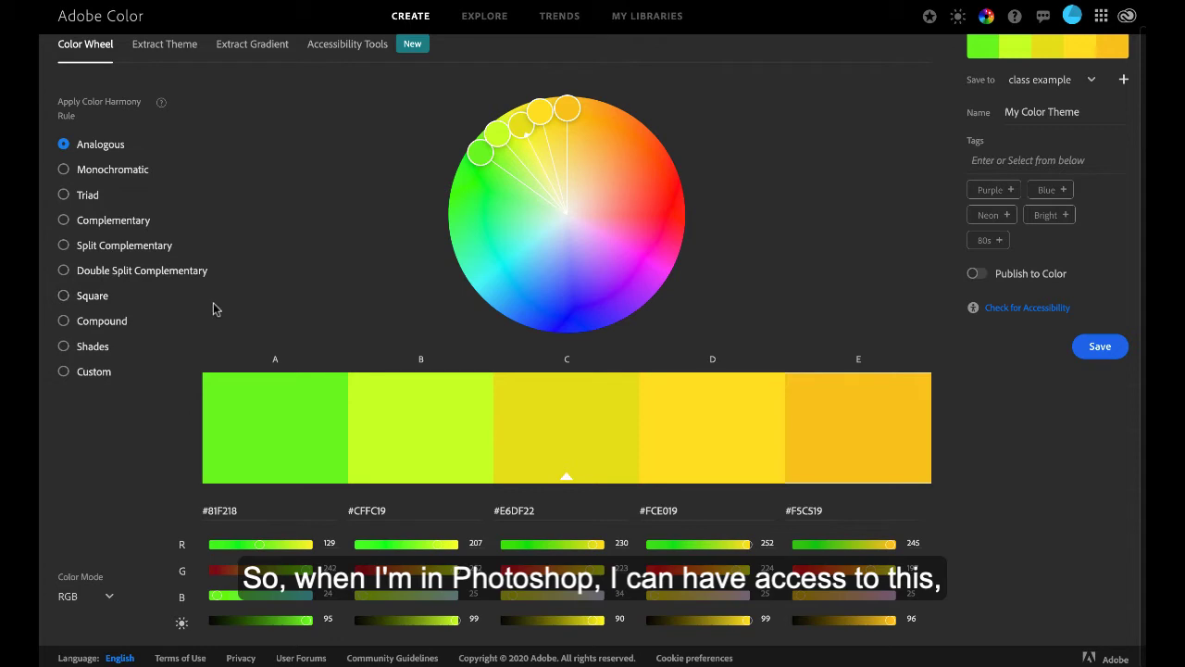
{"action": "left_click", "coordinate": [65, 172]}
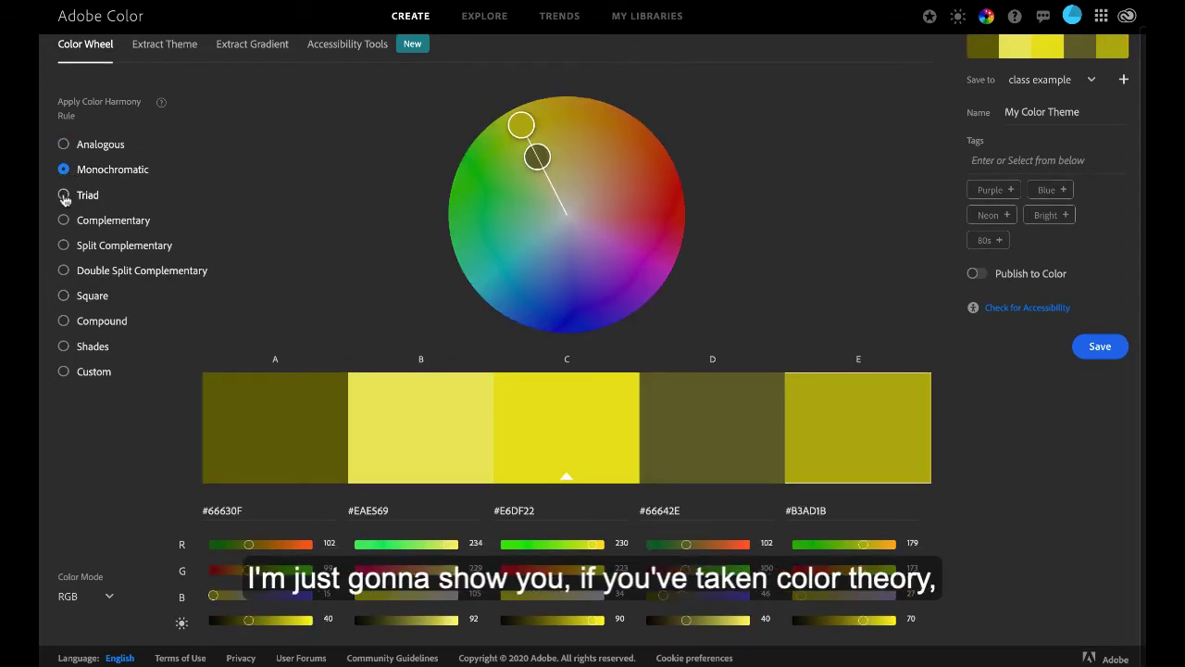
{"action": "left_click", "coordinate": [64, 196]}
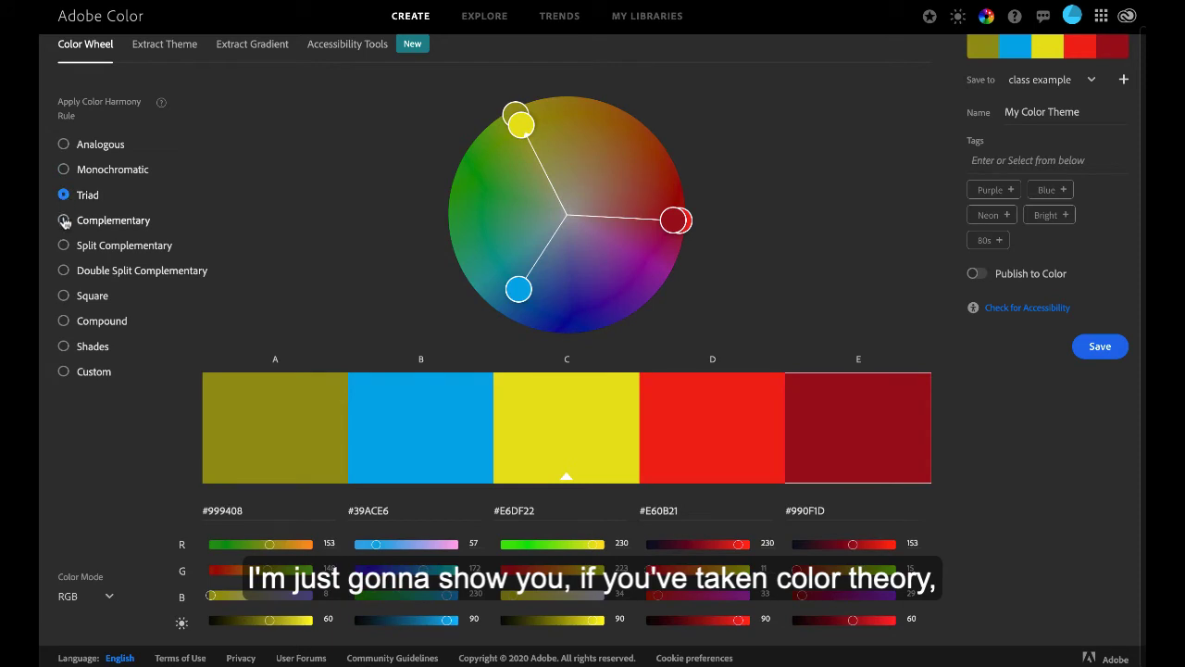
{"action": "left_click", "coordinate": [64, 221]}
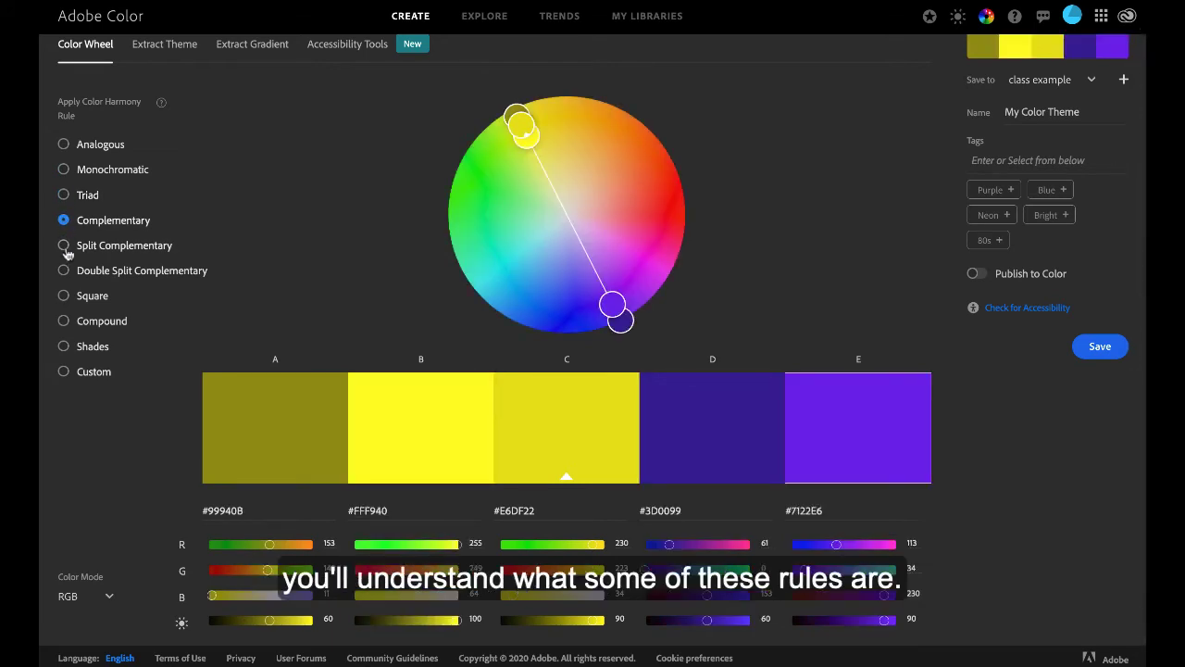
{"action": "left_click", "coordinate": [64, 246]}
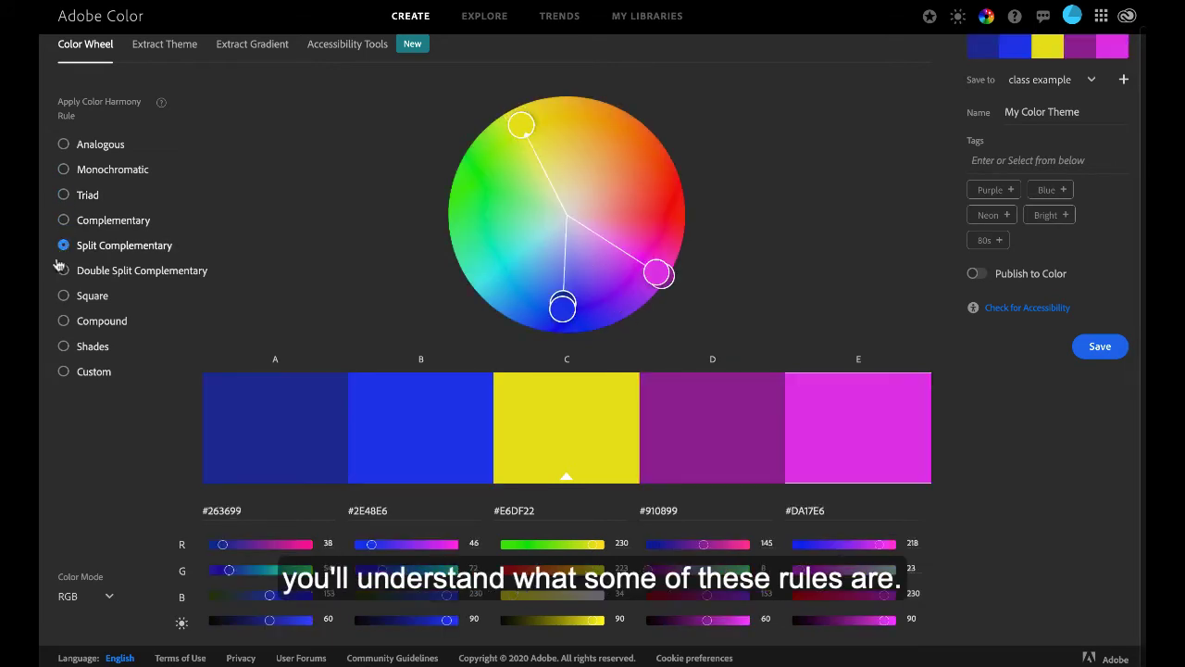
{"action": "left_click", "coordinate": [64, 271]}
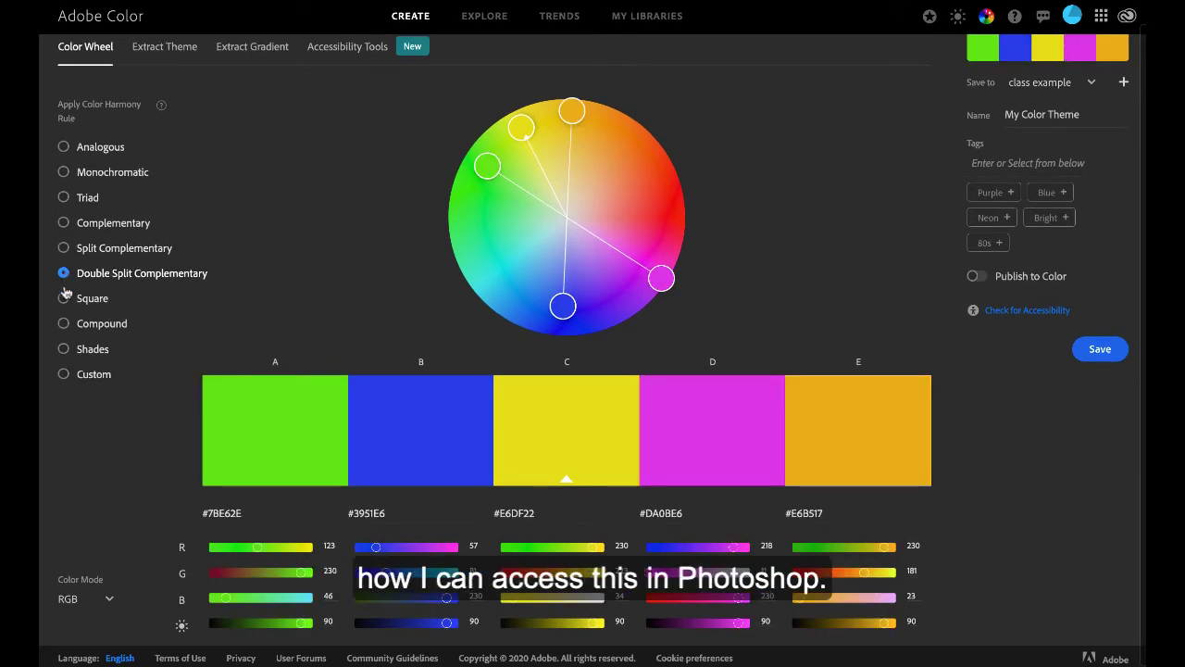
{"action": "left_click", "coordinate": [64, 297]}
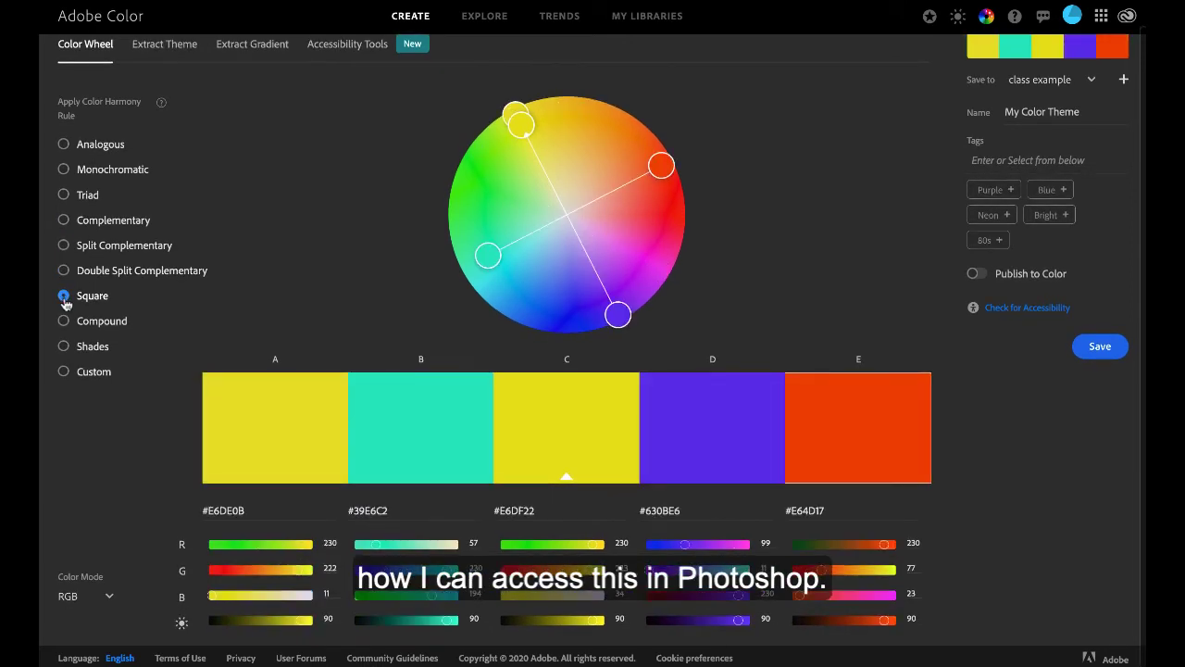
{"action": "left_click", "coordinate": [63, 322]}
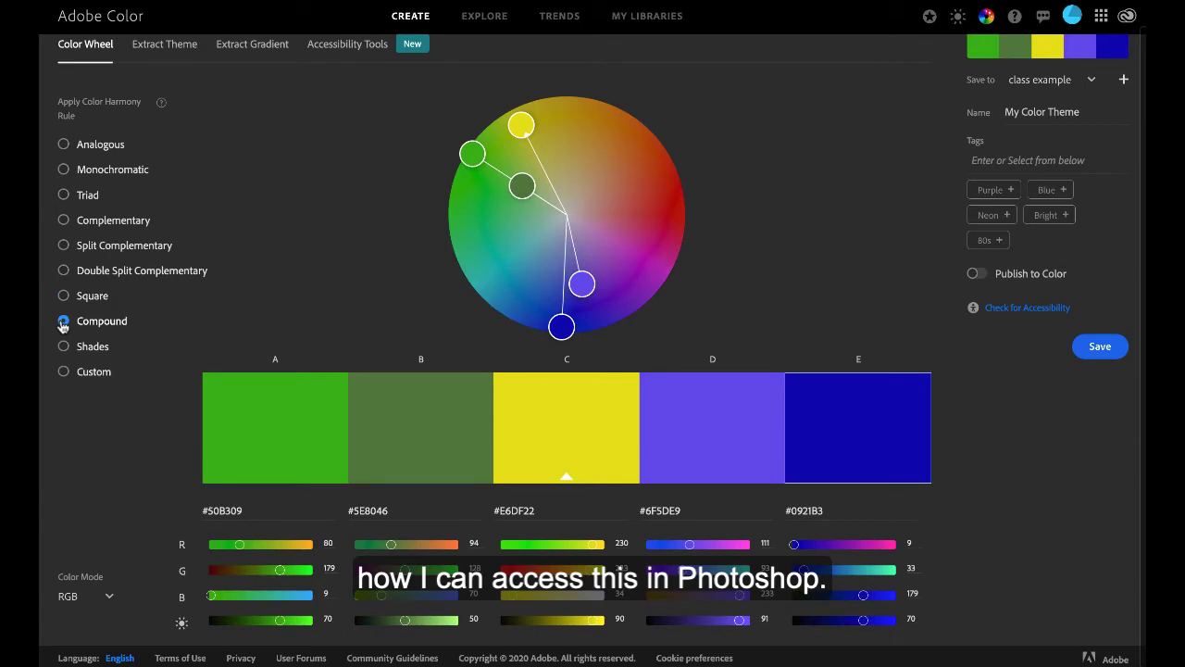
{"action": "left_click", "coordinate": [64, 346]}
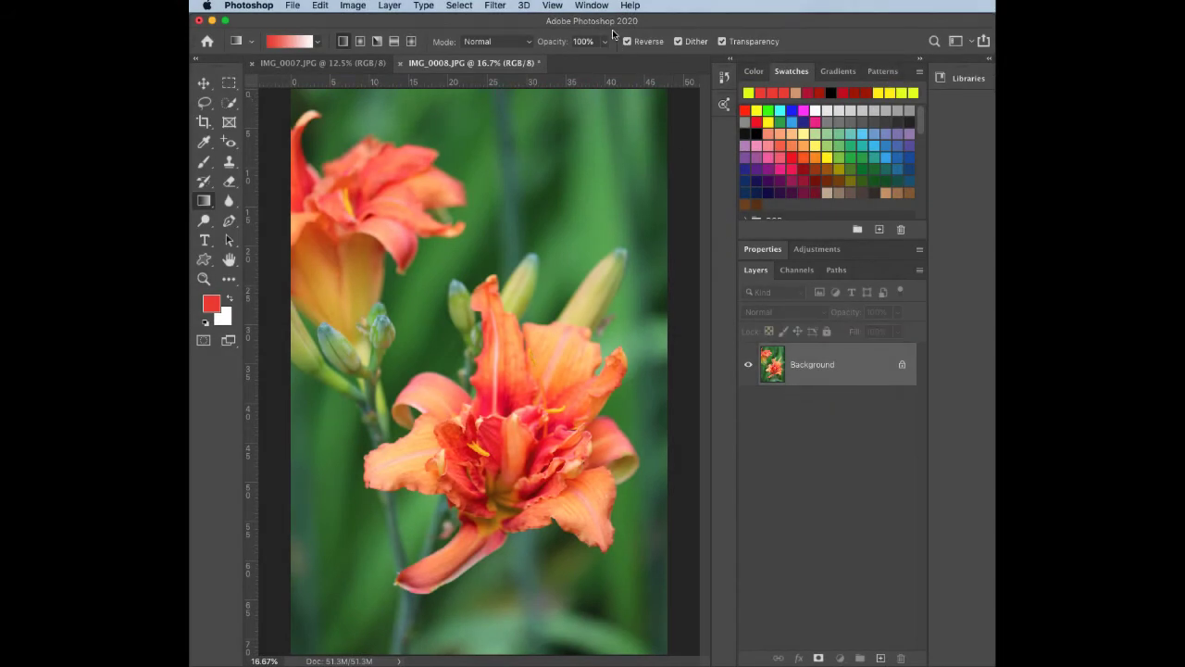
Step: In Photoshop, open the Adobe Color Themes extension and undock it as a taller floating panel over the lily photo
{"action": "left_click", "coordinate": [593, 7]}
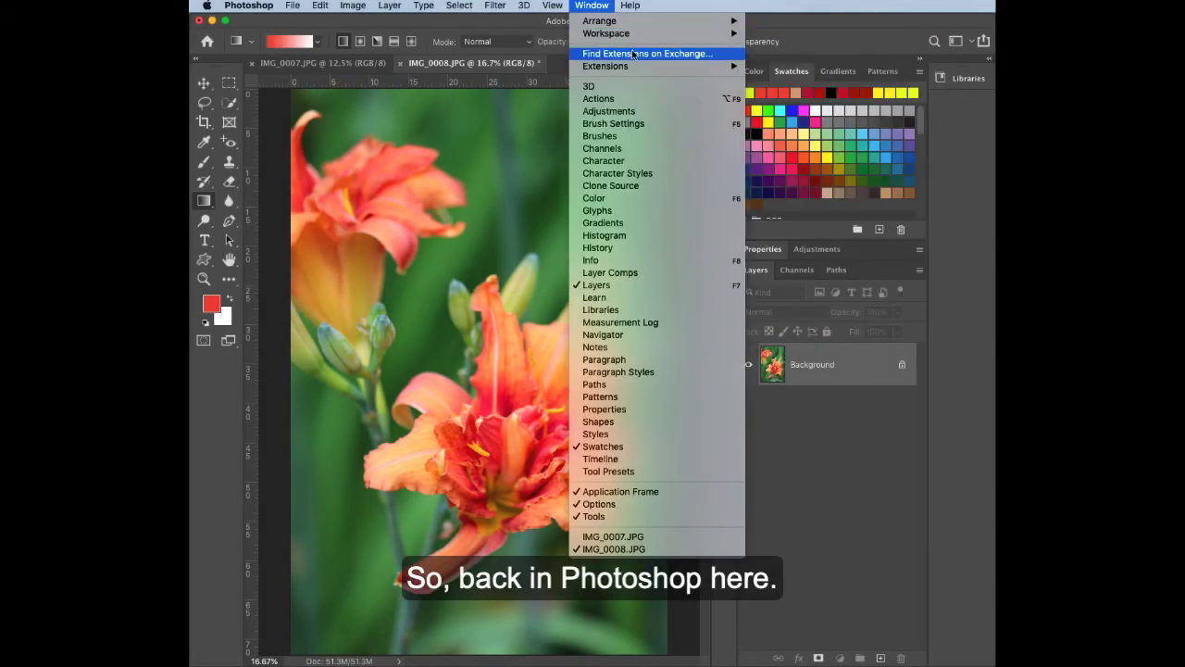
{"action": "mouse_move", "coordinate": [652, 67]}
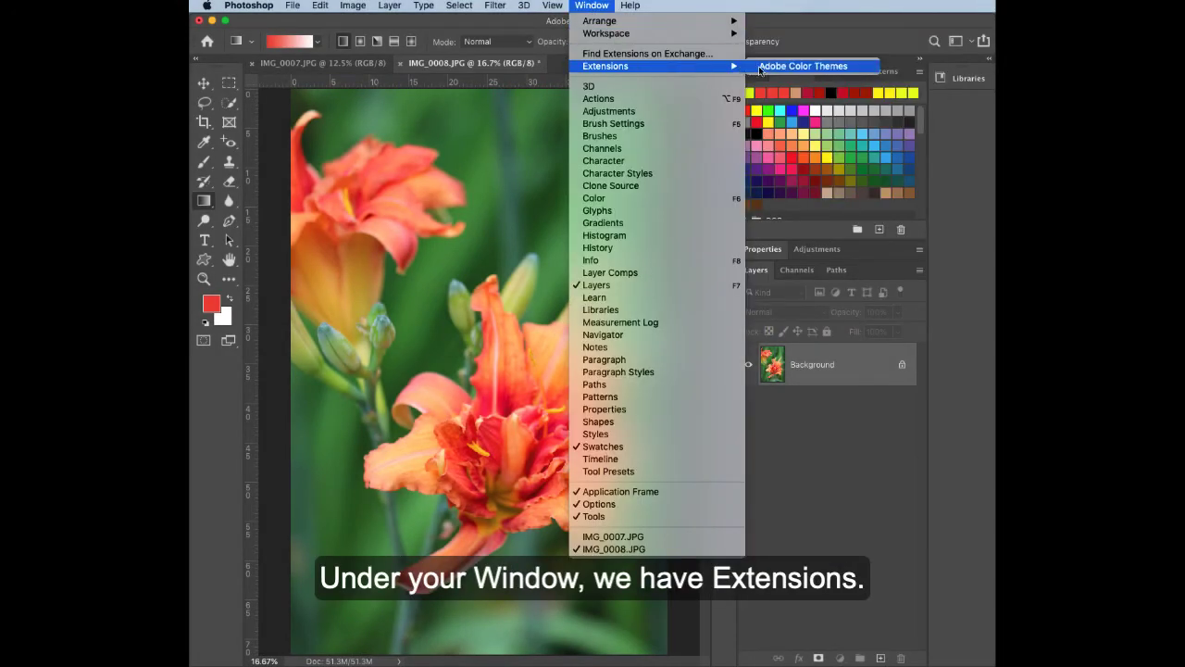
{"action": "left_click", "coordinate": [859, 71]}
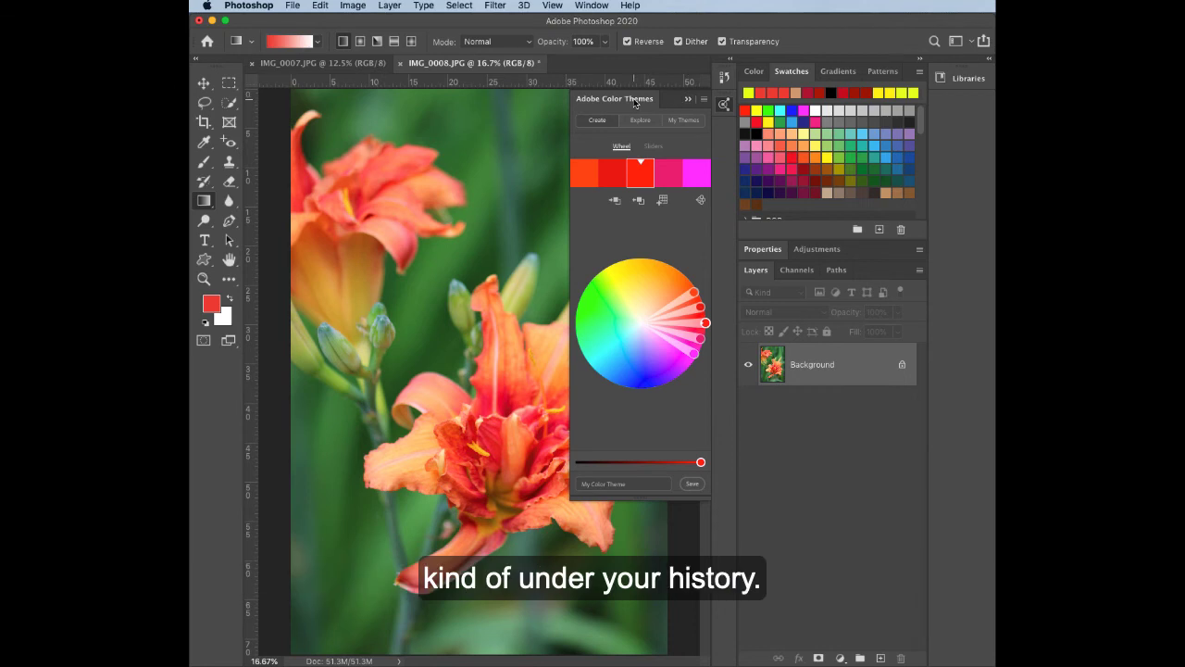
{"action": "left_click_drag", "start_coordinate": [631, 101], "coordinate": [580, 122]}
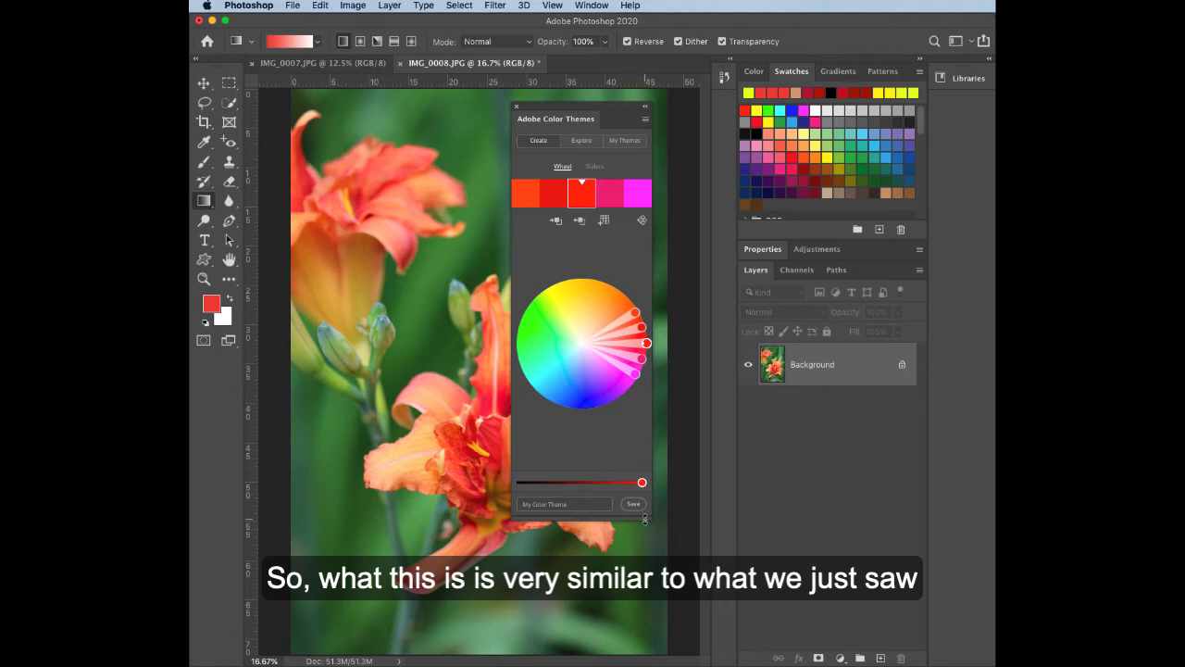
{"action": "left_click_drag", "start_coordinate": [644, 521], "coordinate": [650, 596]}
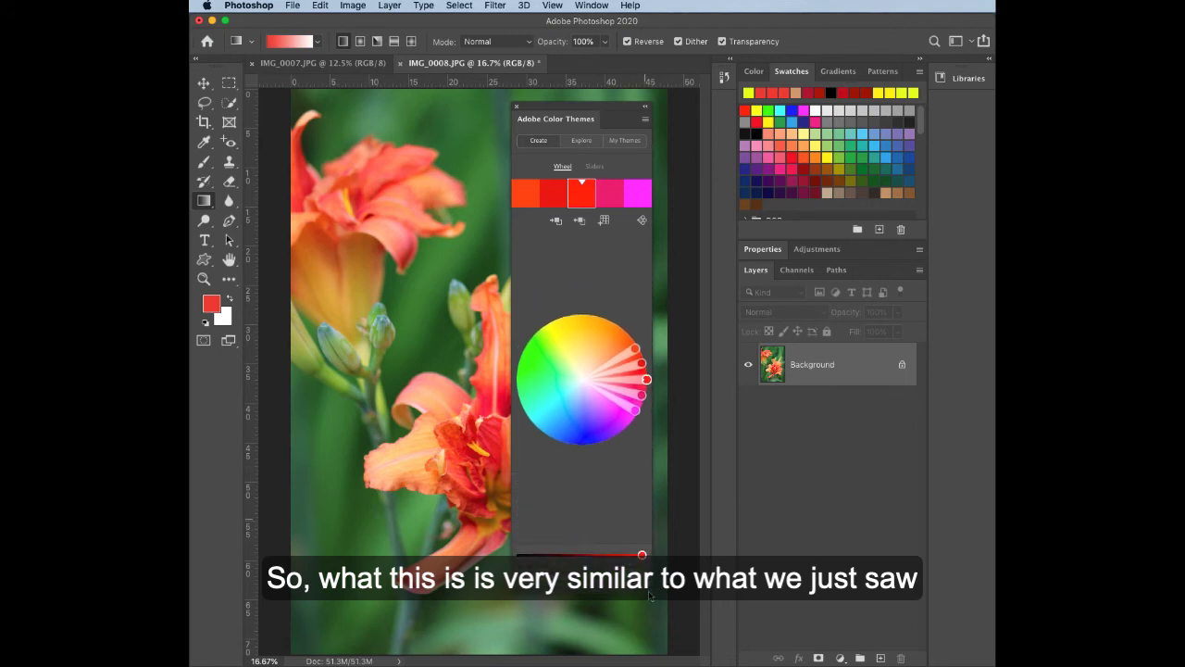
Step: Look through the popular shared themes and the saved themes in Adobe Color Themes, and return to its creation wheel
{"action": "left_click", "coordinate": [581, 141]}
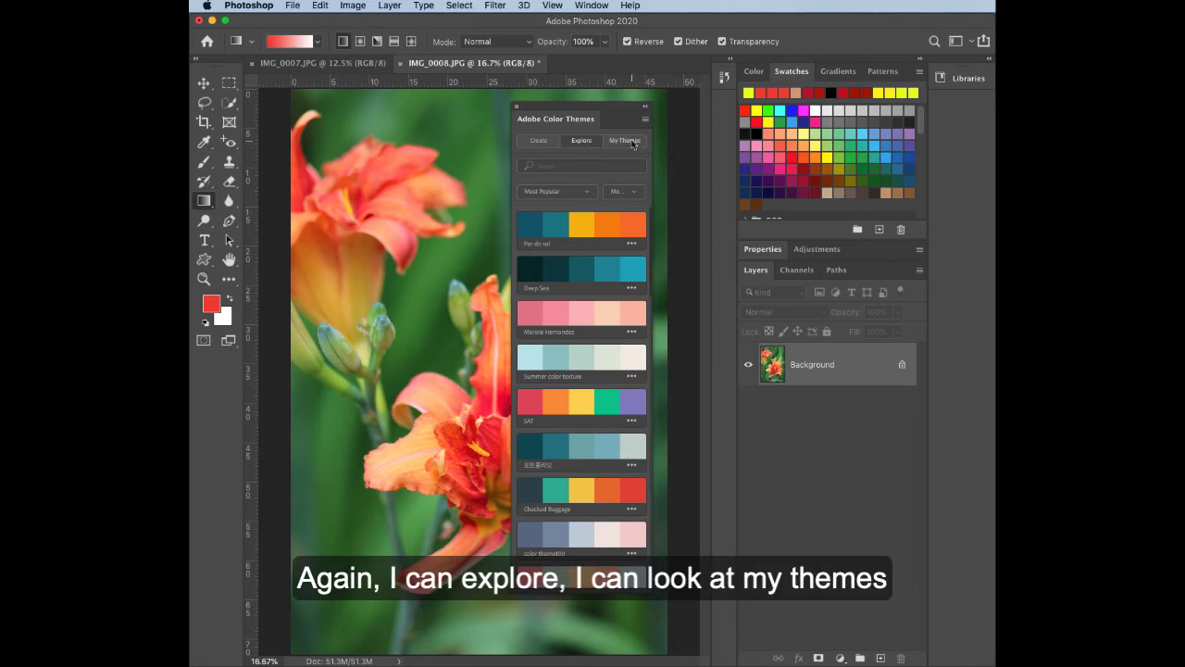
{"action": "left_click", "coordinate": [625, 141]}
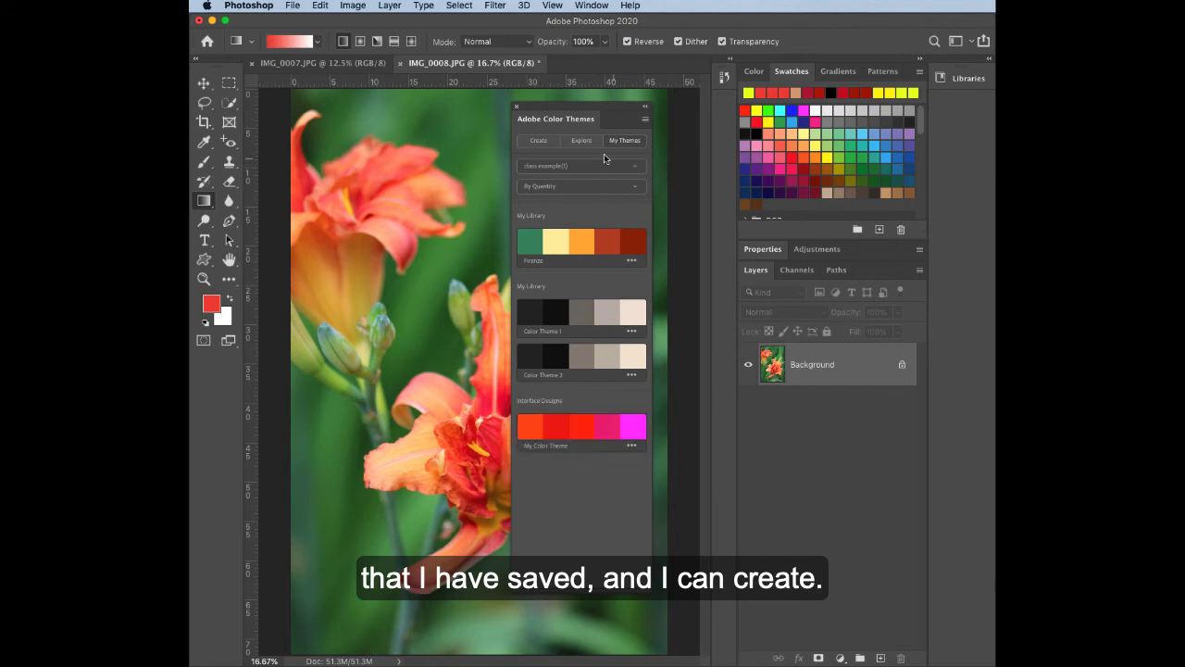
{"action": "left_click", "coordinate": [537, 140]}
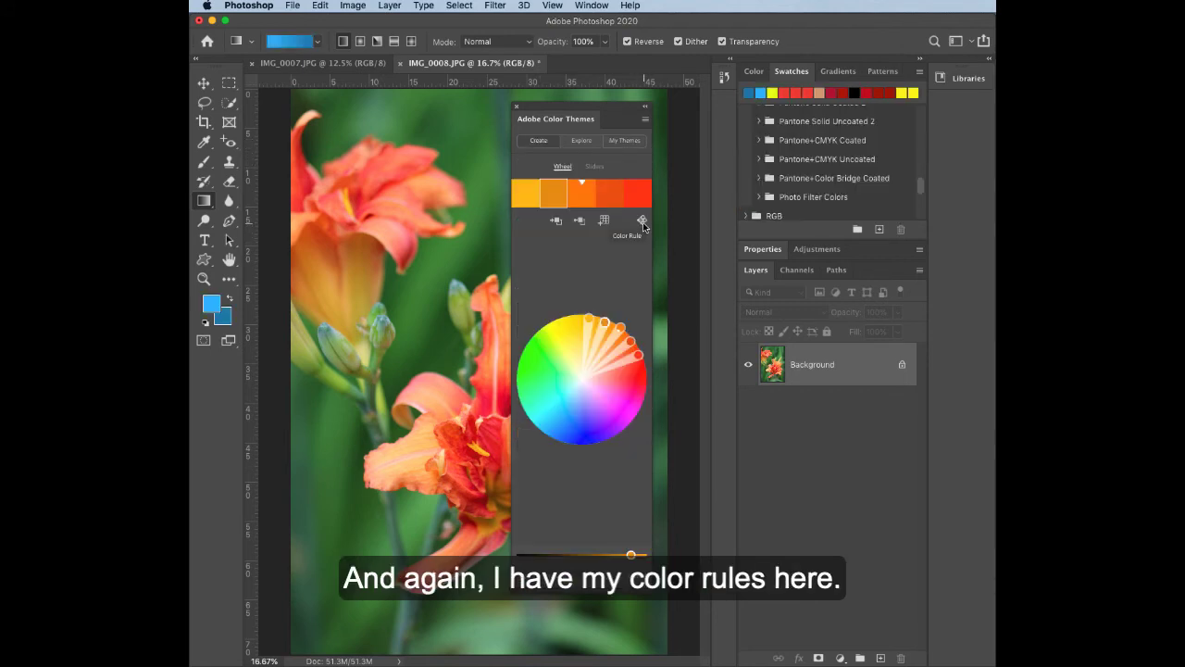
Step: Apply the Complementary color rule to the orange theme and rotate the harmony on the wheel to yellow and violet
{"action": "left_click", "coordinate": [642, 222]}
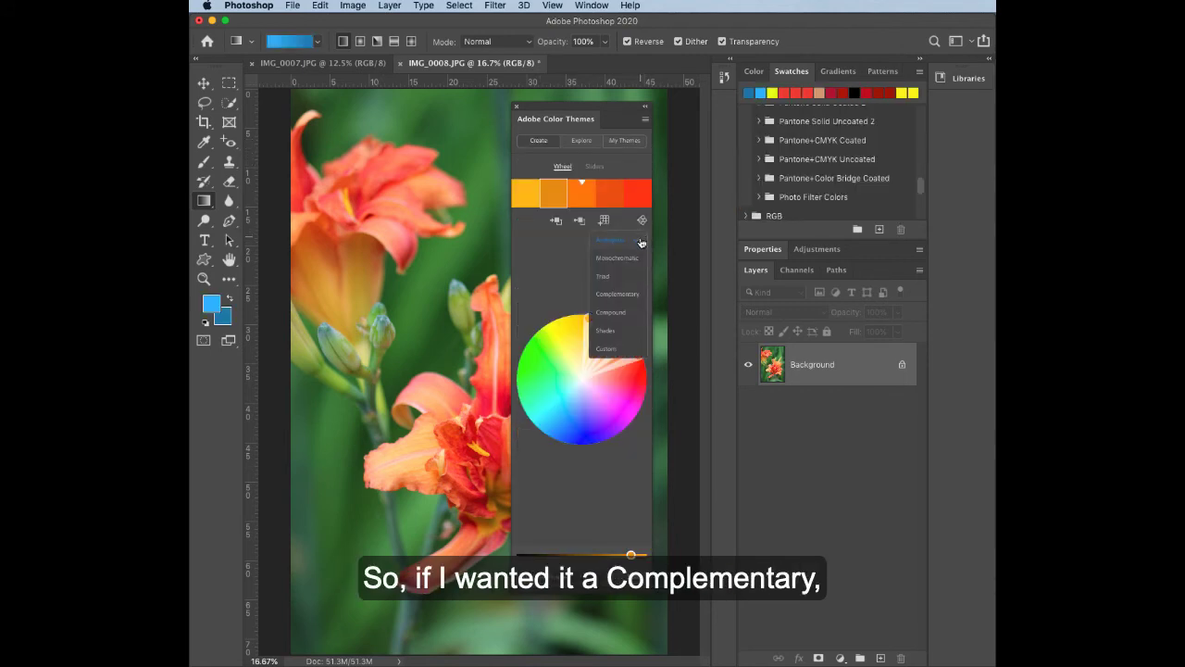
{"action": "left_click", "coordinate": [634, 293]}
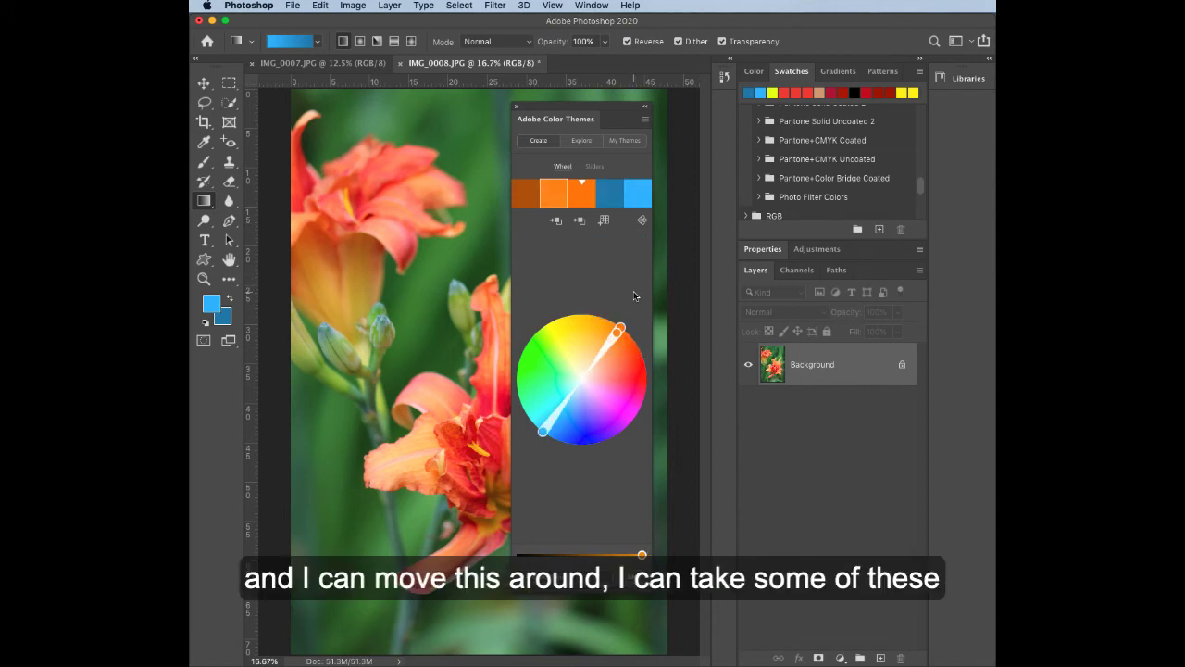
{"action": "left_click_drag", "start_coordinate": [620, 329], "coordinate": [569, 340]}
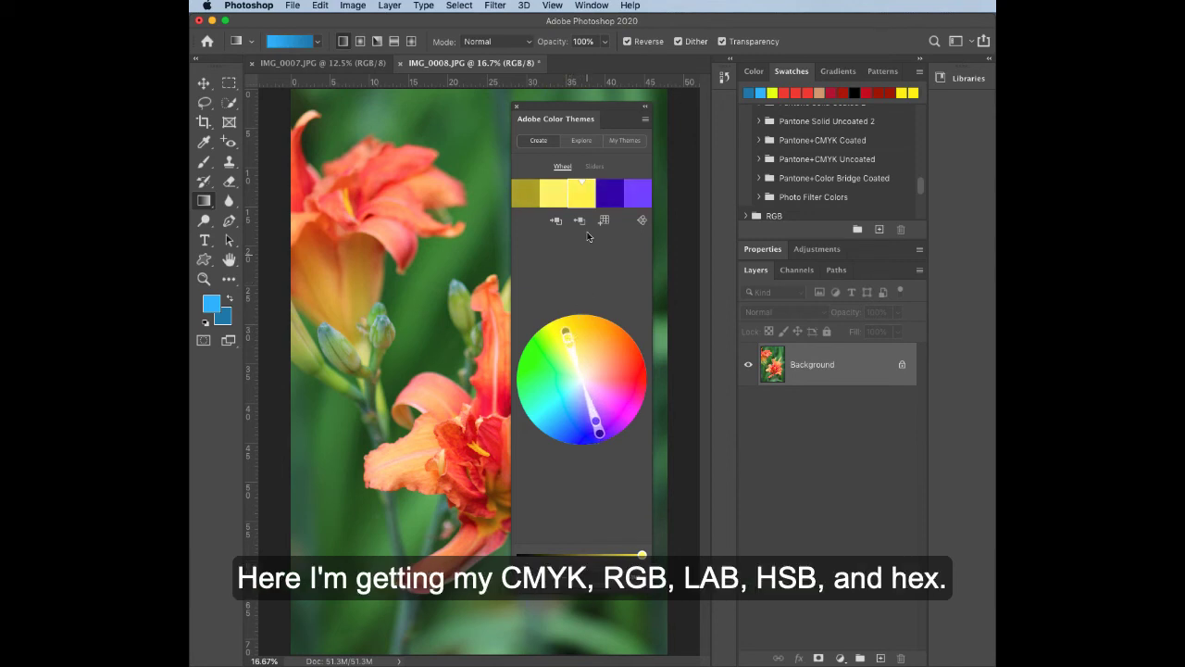
Step: Using the theme's RGB sliders, lower the yellow base color's green value to 198, and return to the color wheel
{"action": "left_click", "coordinate": [593, 169]}
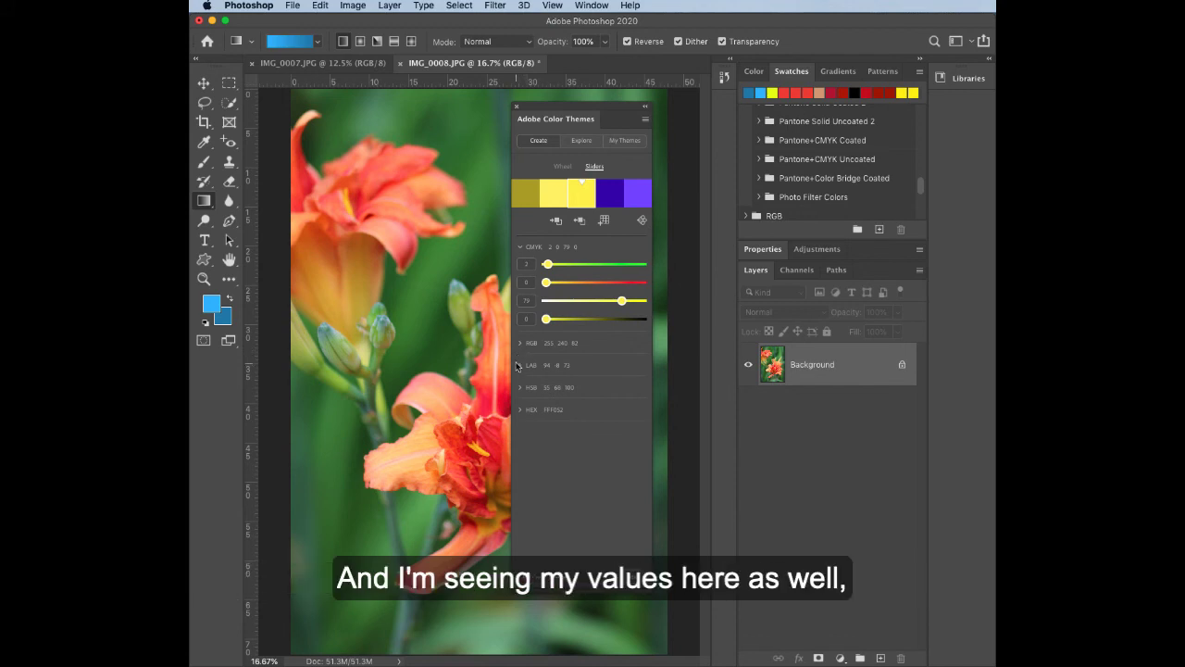
{"action": "left_click", "coordinate": [521, 344]}
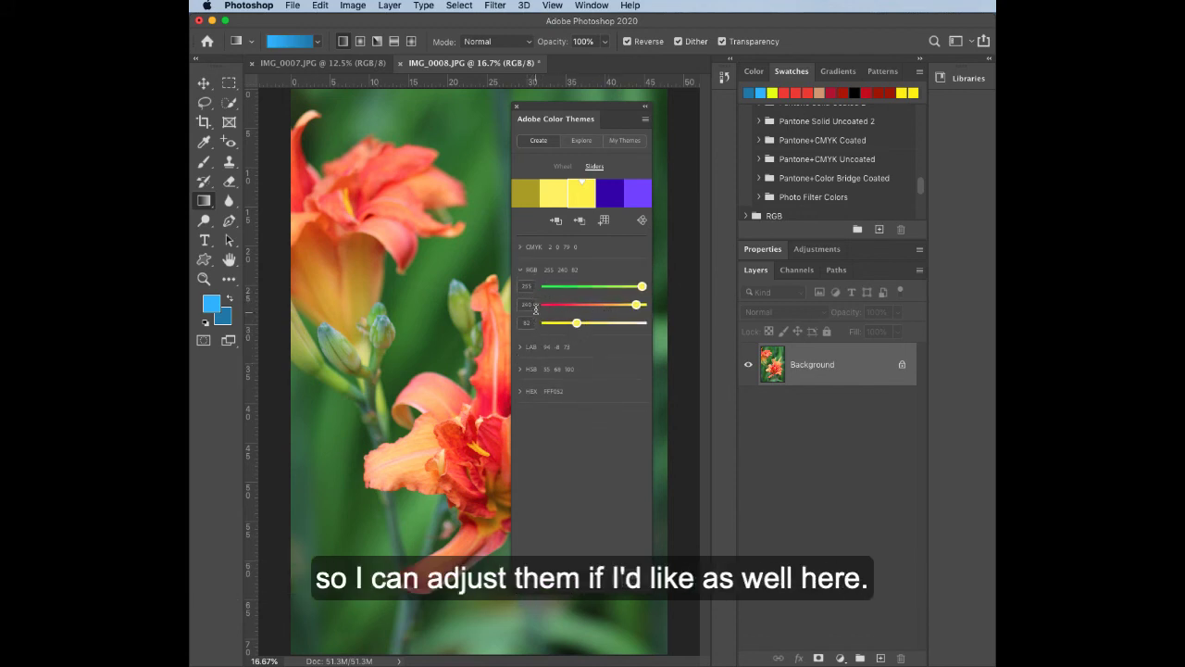
{"action": "left_click_drag", "start_coordinate": [638, 304], "coordinate": [620, 309]}
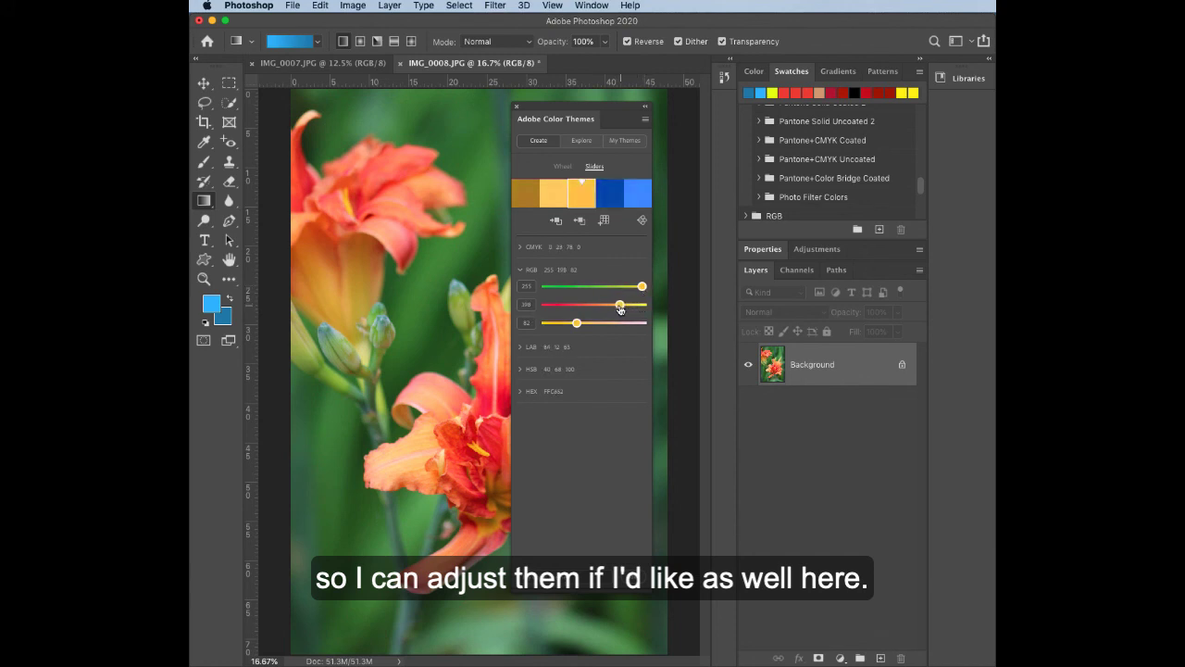
{"action": "left_click", "coordinate": [565, 168]}
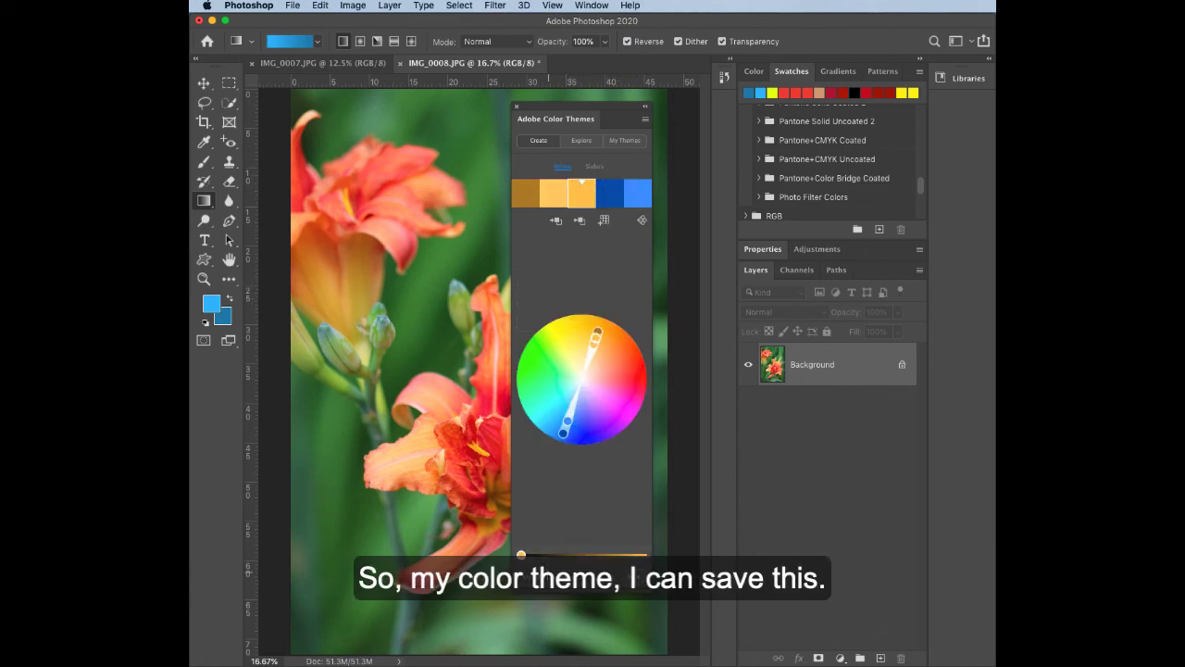
Step: Save the orange-and-blue theme to the preselected class example library and add its colors to the swatches
{"action": "left_click", "coordinate": [626, 579]}
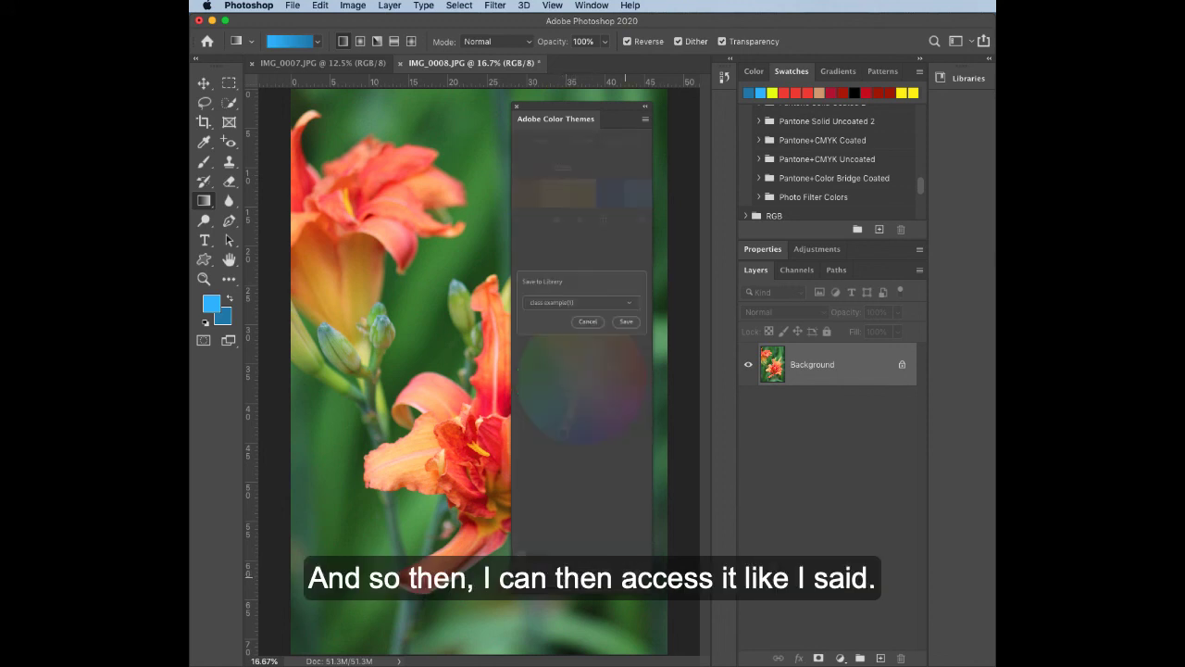
{"action": "left_click", "coordinate": [626, 322]}
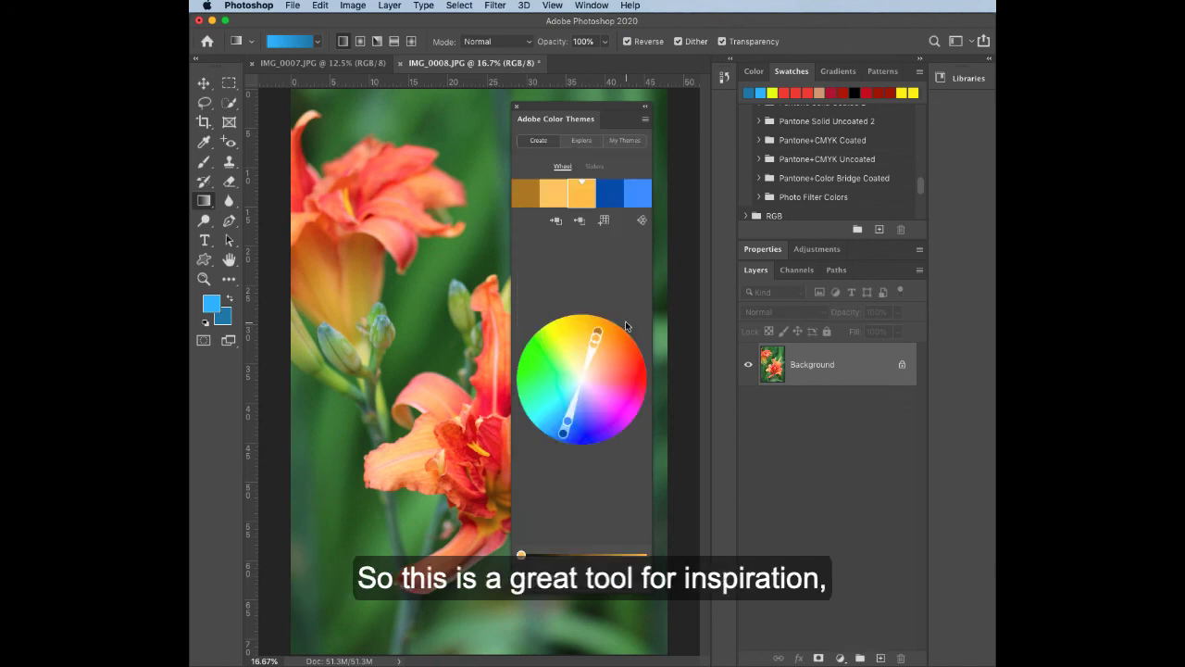
{"action": "left_click", "coordinate": [604, 222]}
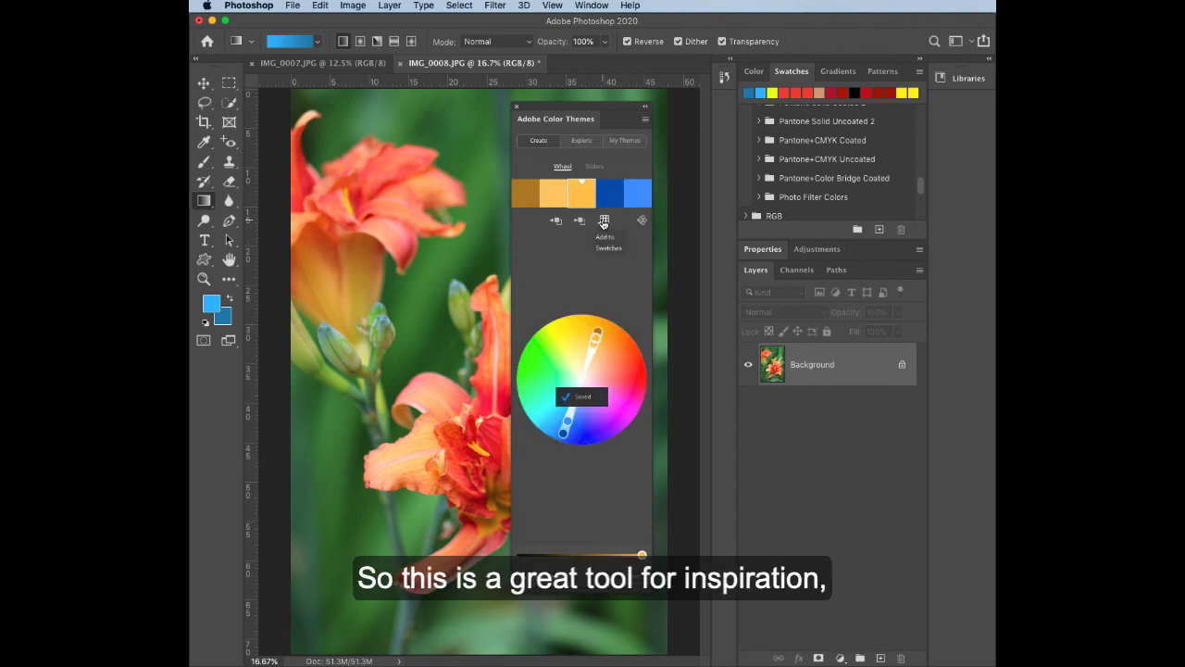